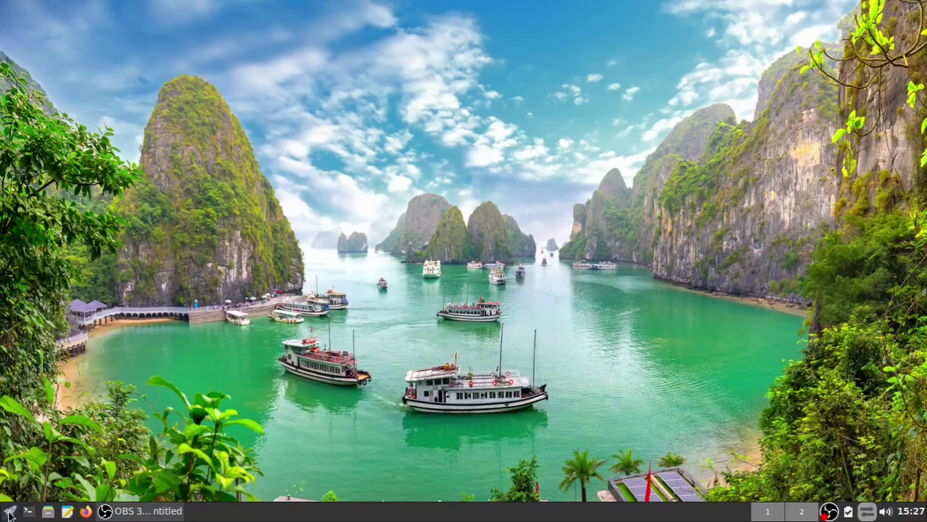
- Open the file manager, view its About information, and close both the dialog and the file manager
{"action": "left_click", "coordinate": [10, 513]}
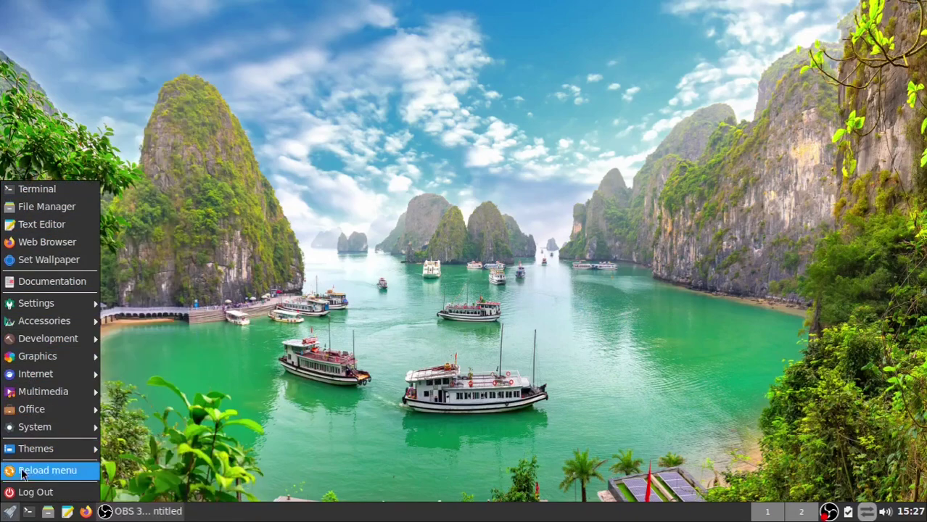
{"action": "left_click", "coordinate": [56, 210]}
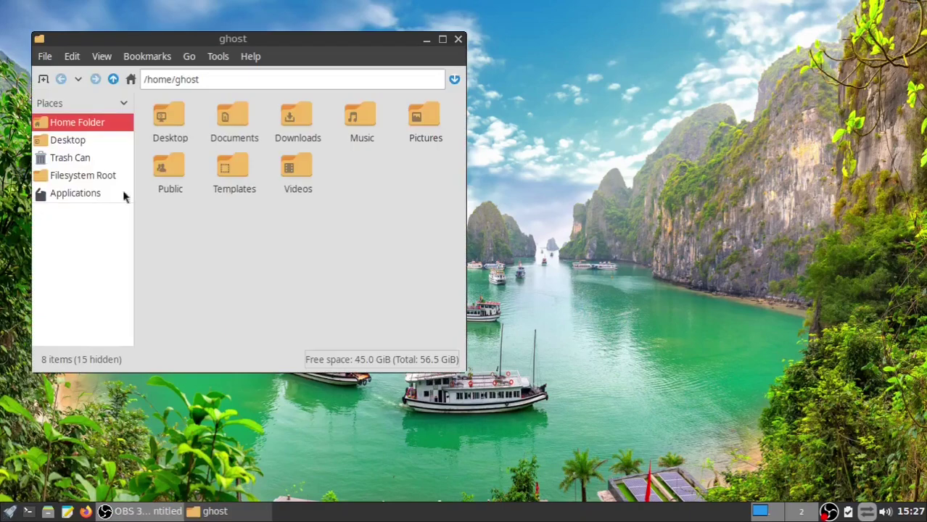
{"action": "left_click", "coordinate": [253, 58]}
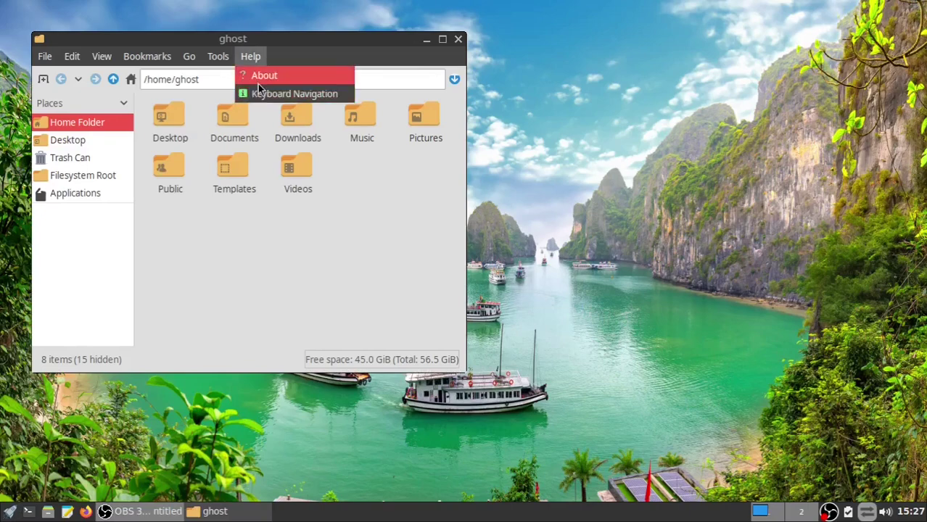
{"action": "left_click", "coordinate": [260, 77]}
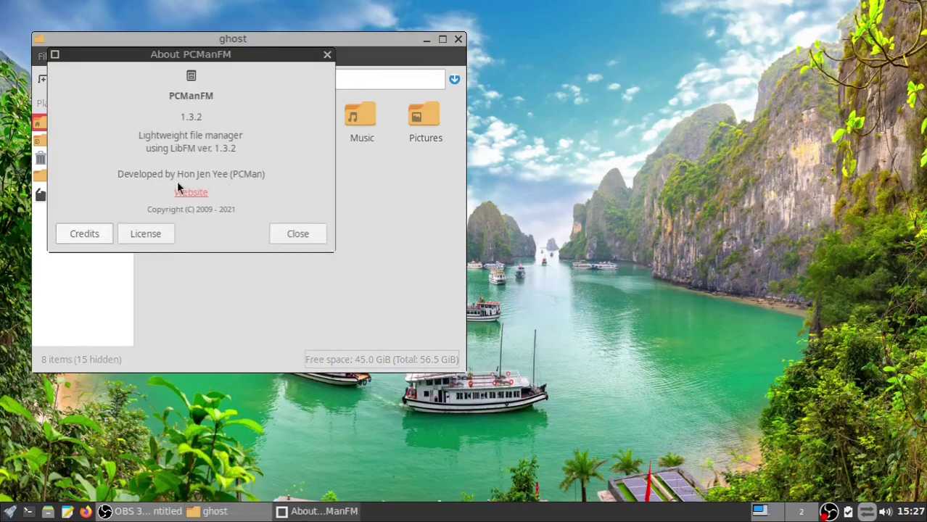
{"action": "left_click", "coordinate": [284, 238]}
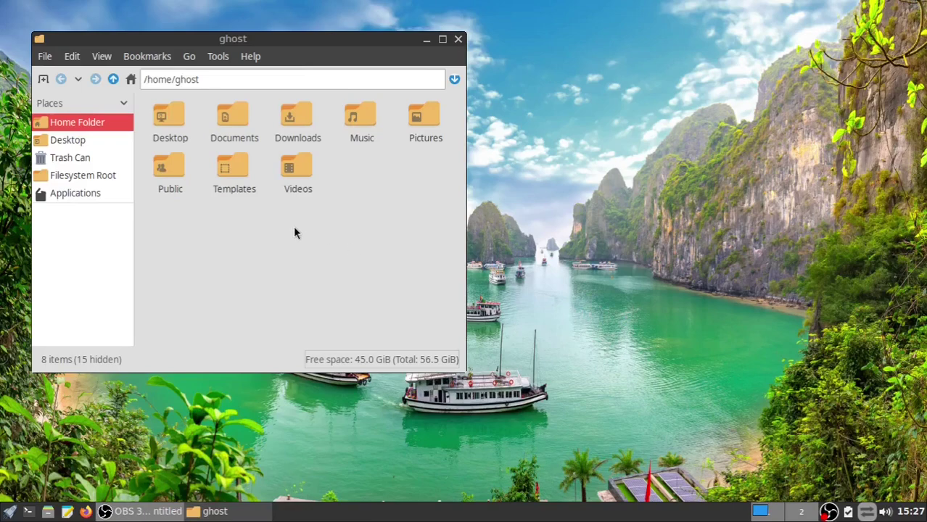
{"action": "left_click", "coordinate": [458, 40]}
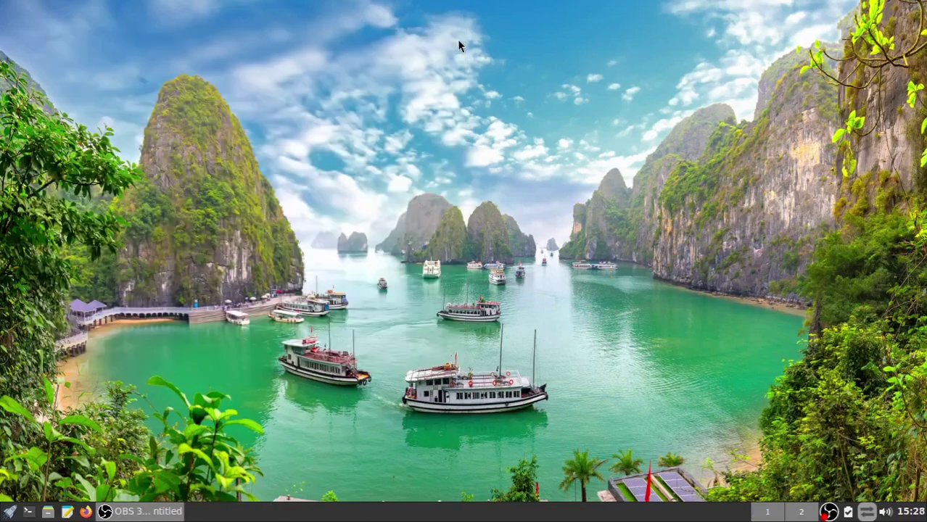
- Open the text editor to view its blank document window, and close it again
{"action": "left_click", "coordinate": [11, 512]}
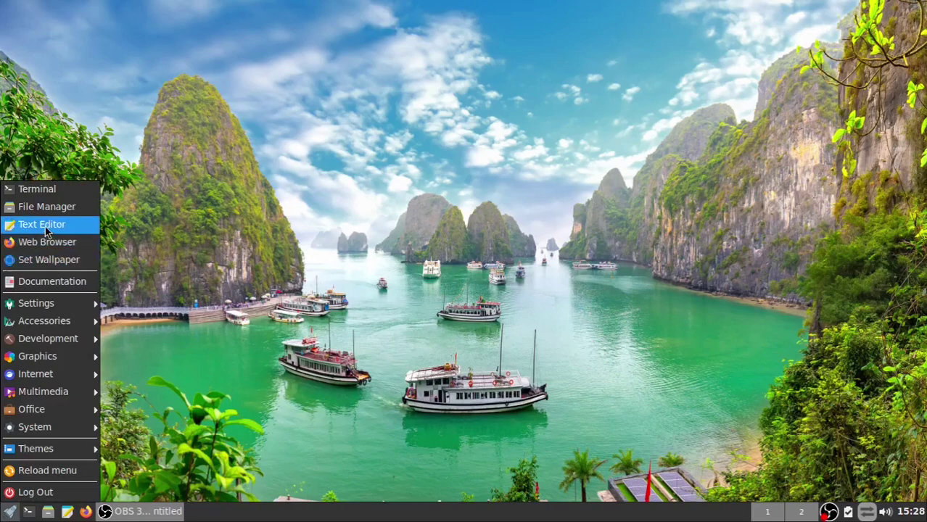
{"action": "left_click", "coordinate": [45, 227]}
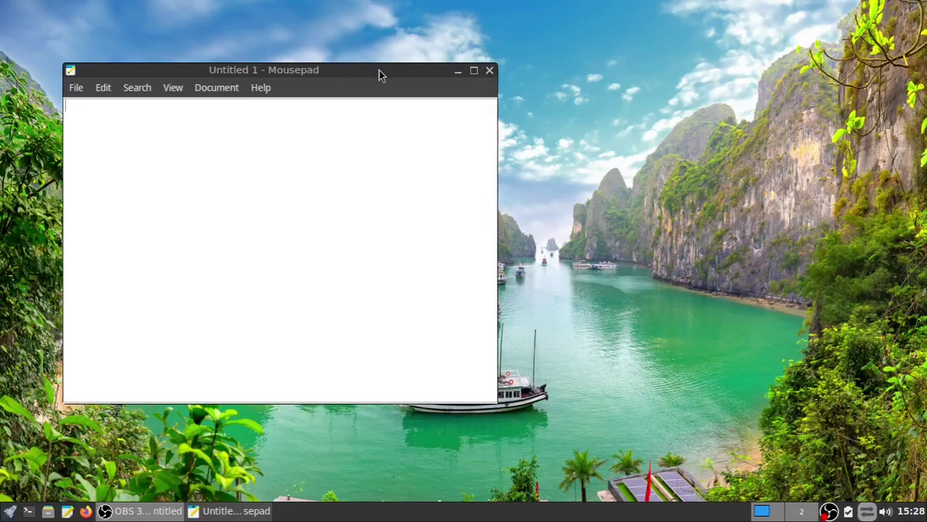
{"action": "left_click", "coordinate": [490, 70]}
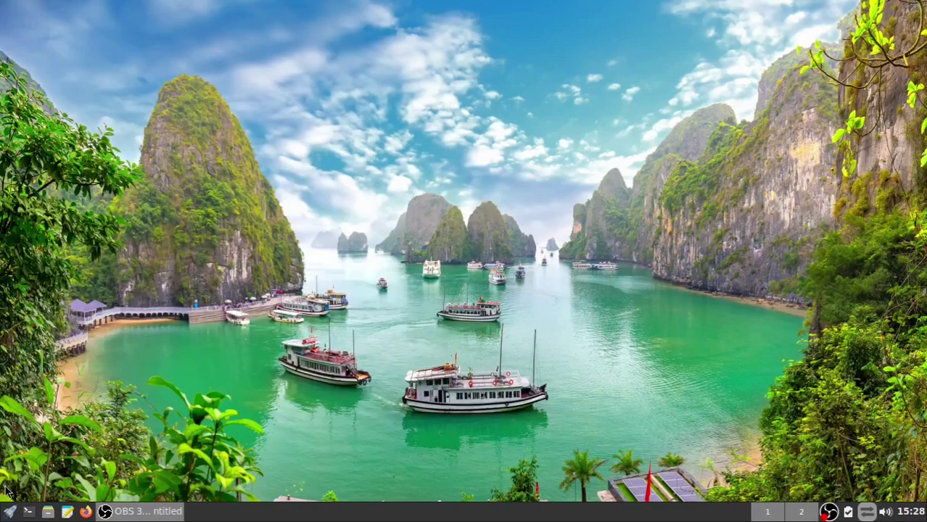
- Open the wallpaper chooser and apply the picture of a dirt path running through green fields under a blue sky as the desktop background
{"action": "left_click", "coordinate": [11, 515]}
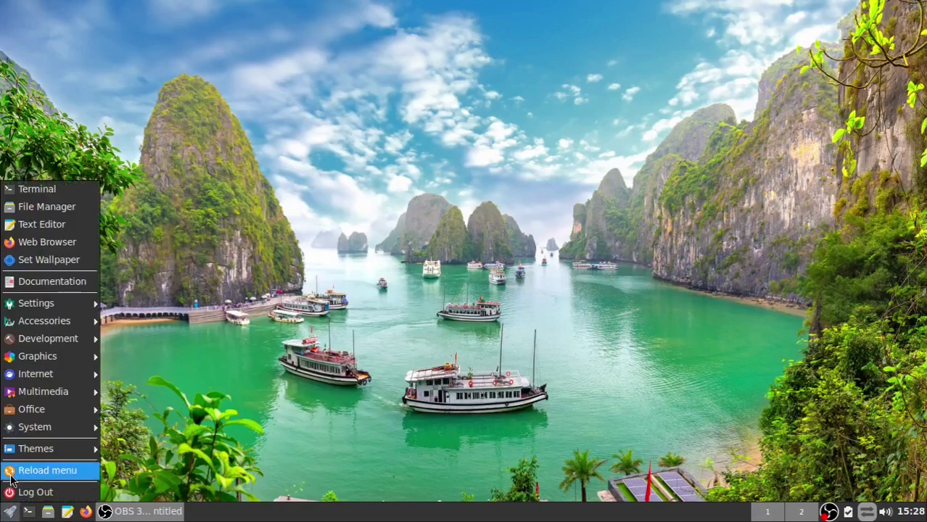
{"action": "left_click", "coordinate": [49, 260]}
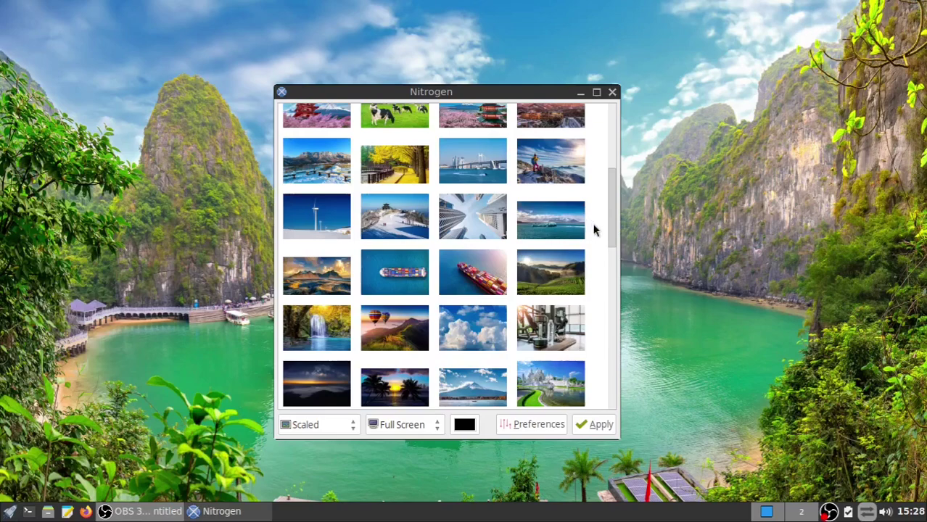
{"action": "scroll", "coordinate": [593, 230], "scroll_direction": "down", "scroll_amount": 3}
{"action": "scroll", "coordinate": [595, 231], "scroll_direction": "down", "scroll_amount": 3}
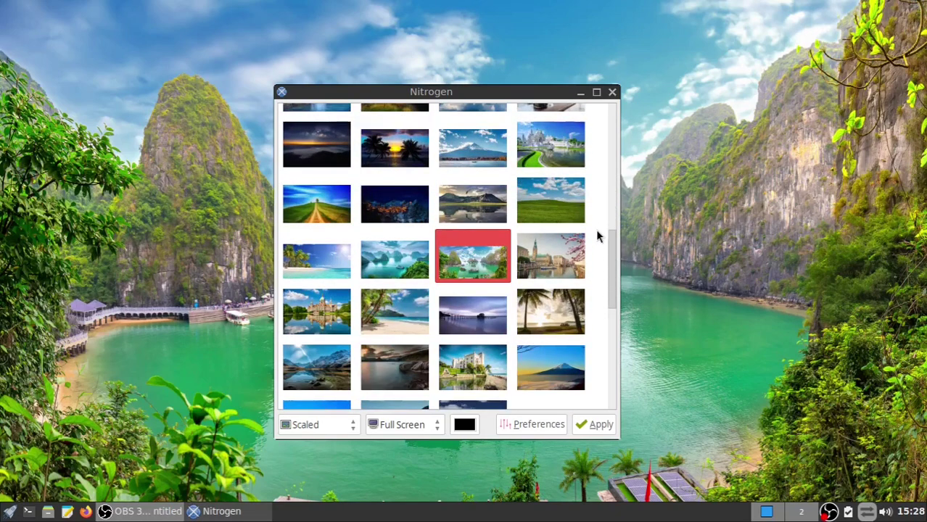
{"action": "scroll", "coordinate": [598, 235], "scroll_direction": "down", "scroll_amount": 3}
{"action": "scroll", "coordinate": [597, 236], "scroll_direction": "down", "scroll_amount": 5}
{"action": "scroll", "coordinate": [598, 236], "scroll_direction": "down", "scroll_amount": 3}
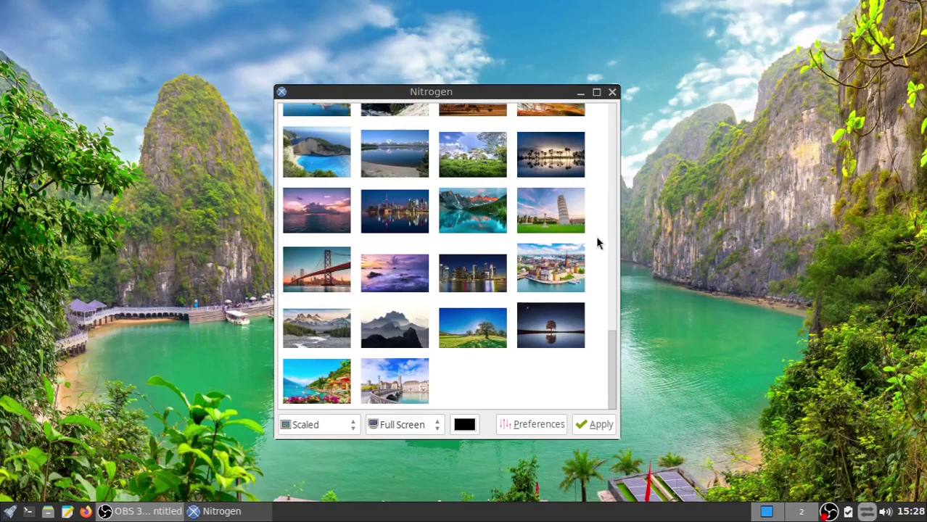
{"action": "scroll", "coordinate": [598, 239], "scroll_direction": "up", "scroll_amount": 2}
{"action": "scroll", "coordinate": [598, 243], "scroll_direction": "up", "scroll_amount": 3}
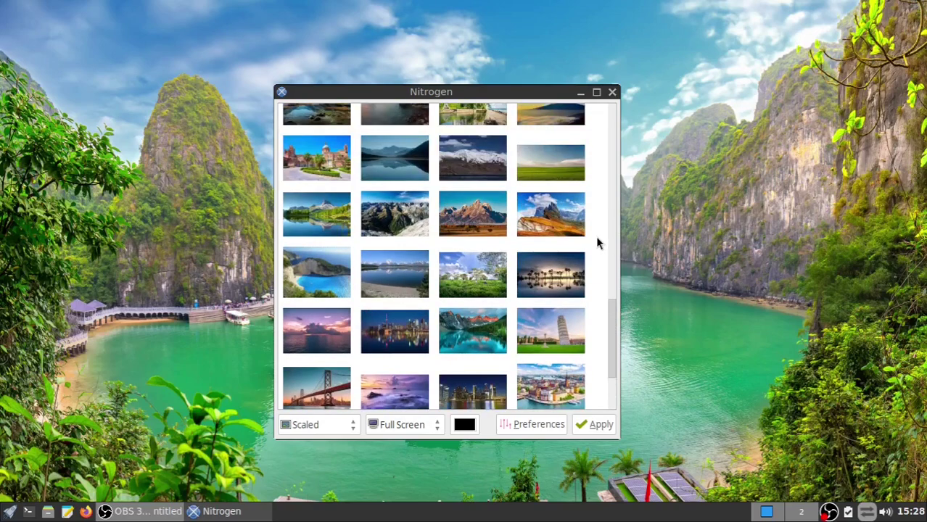
{"action": "scroll", "coordinate": [598, 243], "scroll_direction": "up", "scroll_amount": 2}
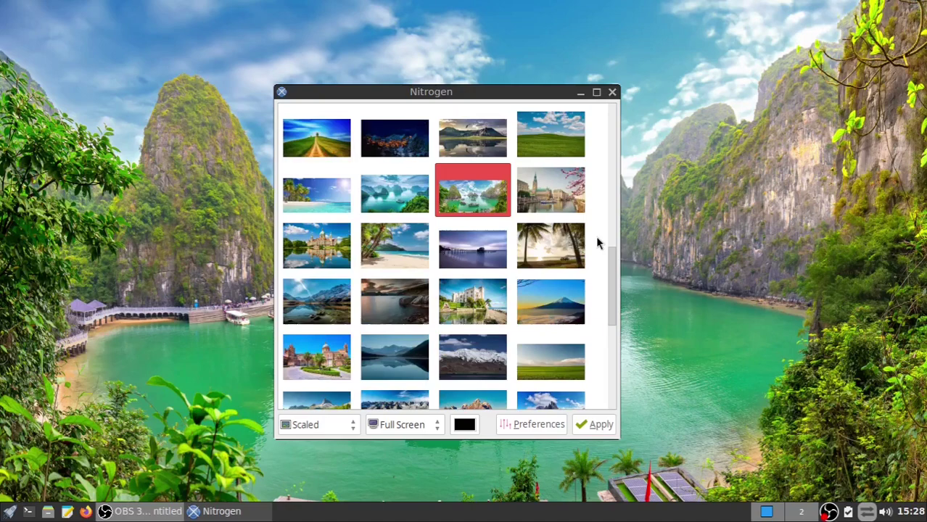
{"action": "left_click", "coordinate": [330, 152]}
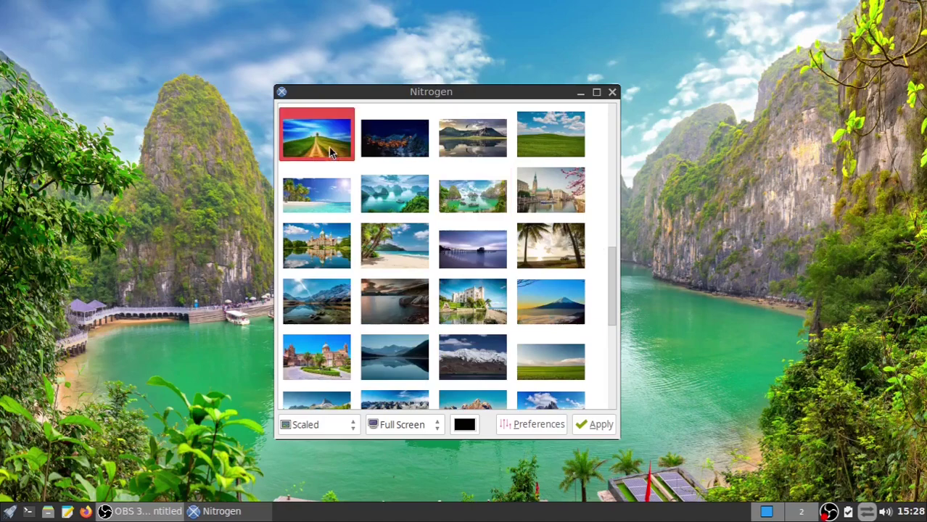
{"action": "left_click", "coordinate": [596, 427]}
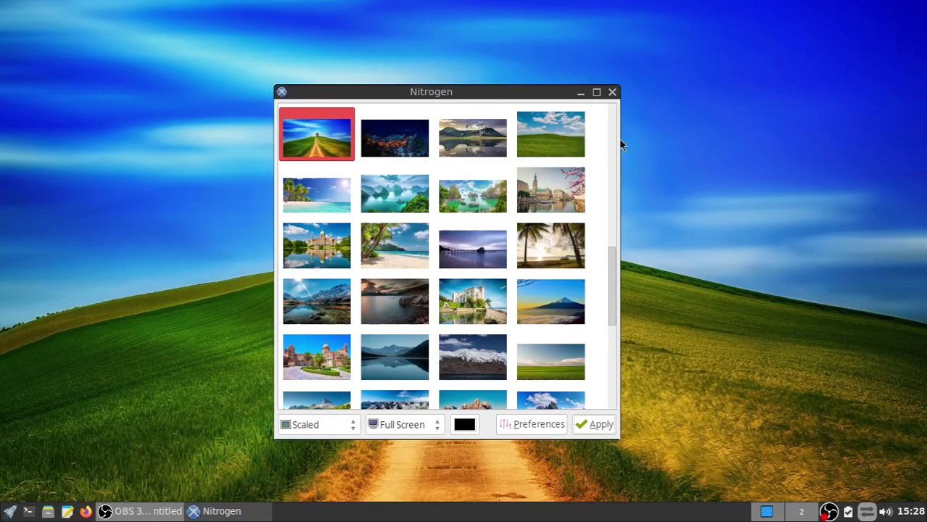
- Browse the wallpaper collection back to its beginning, select 1065.jpg, and close the wallpaper chooser without applying it
{"action": "scroll", "coordinate": [589, 180], "scroll_direction": "up", "scroll_amount": 5}
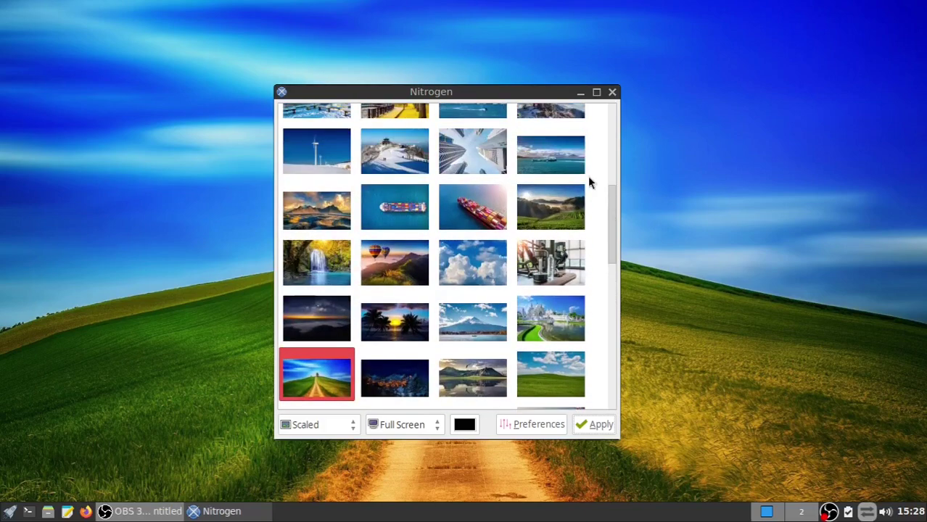
{"action": "scroll", "coordinate": [589, 183], "scroll_direction": "up", "scroll_amount": 3}
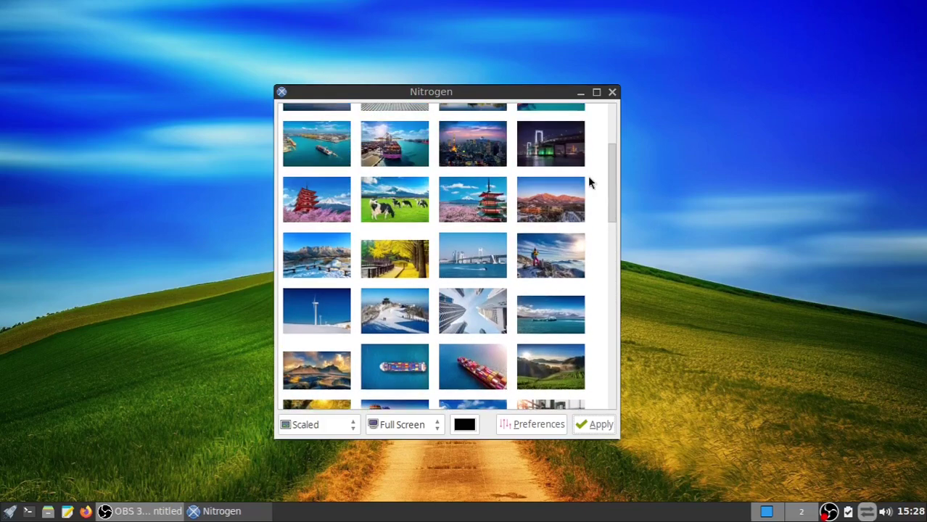
{"action": "scroll", "coordinate": [589, 183], "scroll_direction": "up", "scroll_amount": 2}
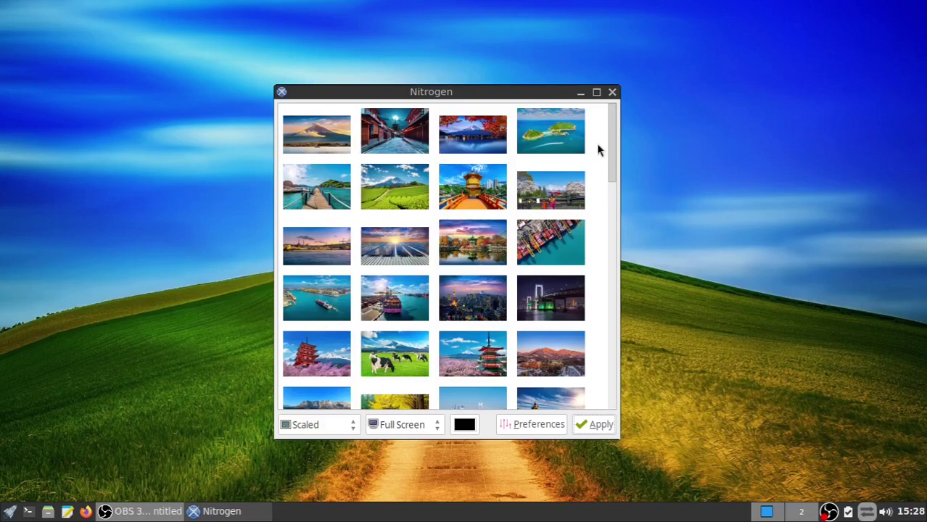
{"action": "left_click", "coordinate": [553, 137]}
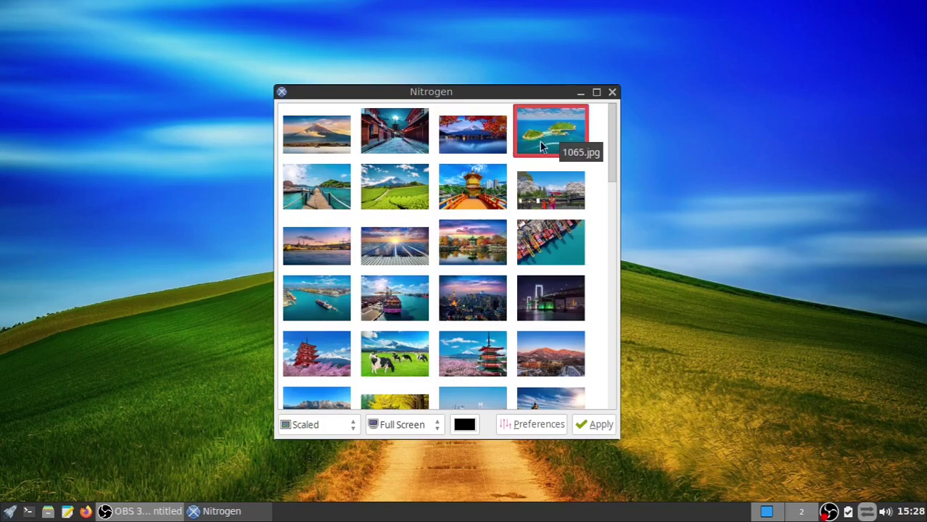
{"action": "left_click", "coordinate": [614, 93]}
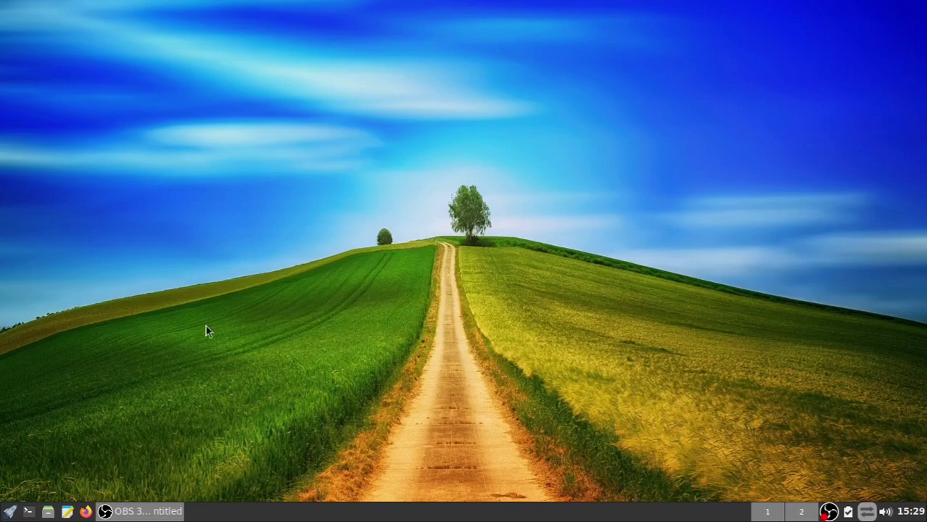
- Examine the preinstalled applications in the launcher's categories, including Accessories, Development, Internet, Multimedia and Office
{"action": "left_click", "coordinate": [9, 513]}
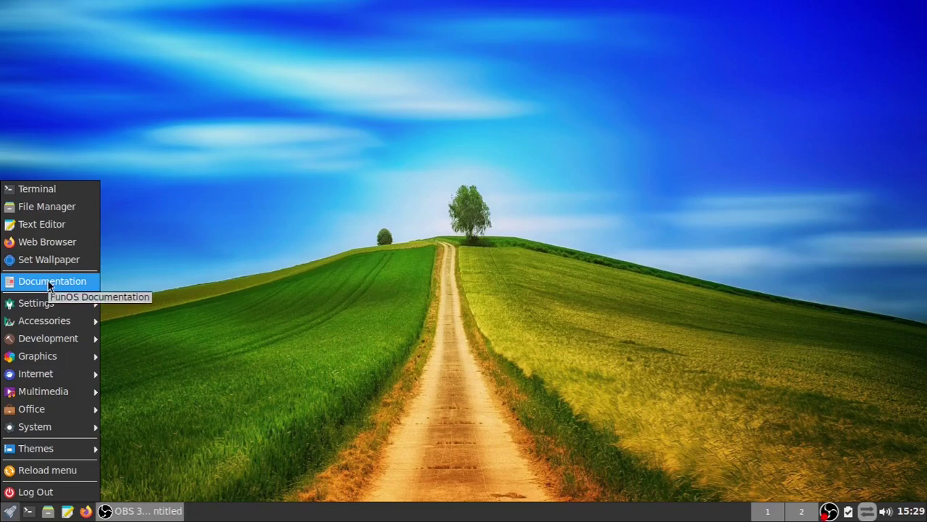
{"action": "mouse_move", "coordinate": [49, 428]}
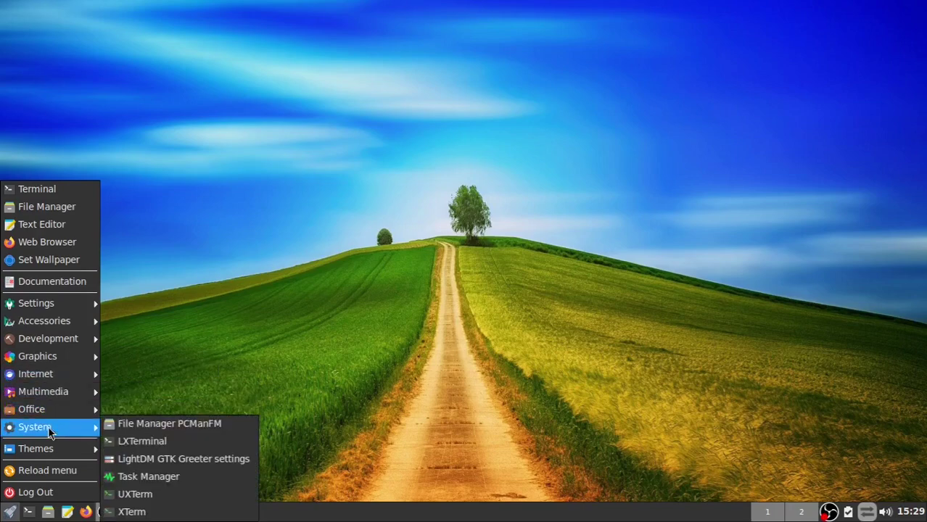
{"action": "mouse_move", "coordinate": [47, 406]}
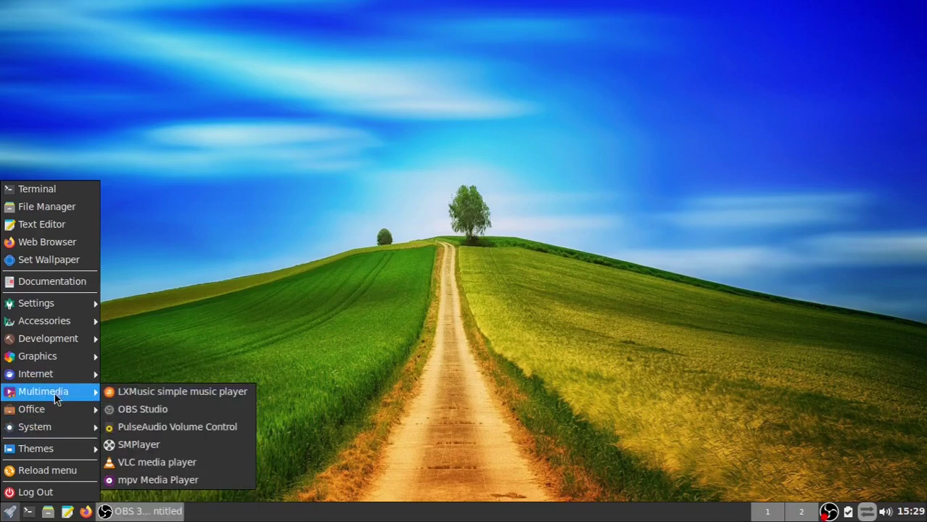
{"action": "mouse_move", "coordinate": [58, 378]}
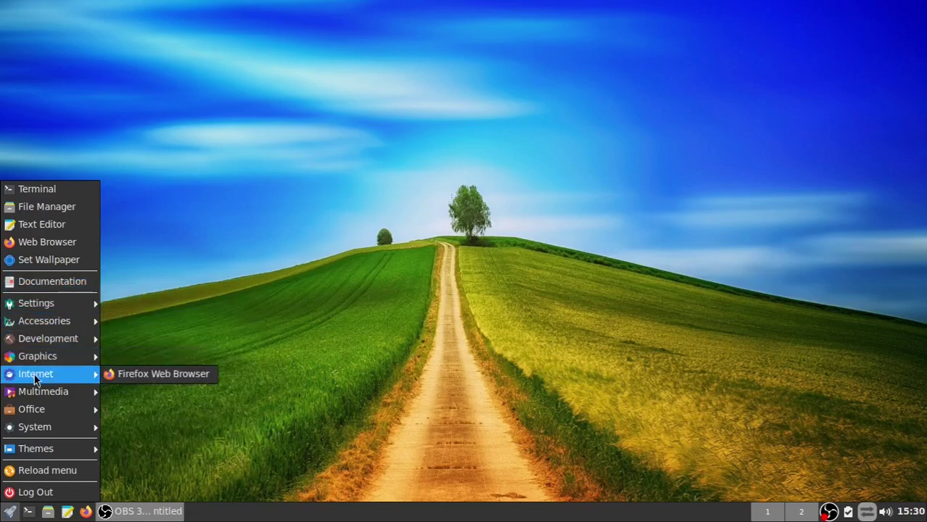
{"action": "mouse_move", "coordinate": [47, 307]}
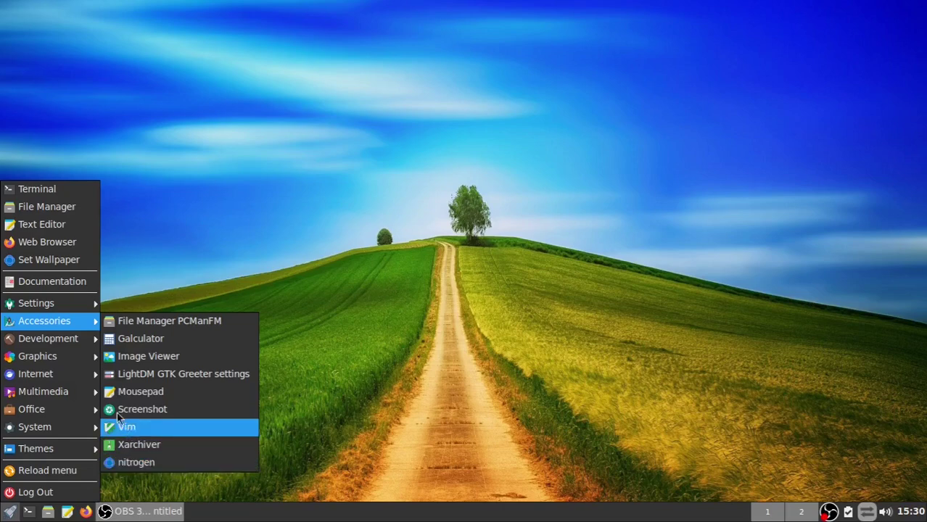
{"action": "mouse_move", "coordinate": [74, 344]}
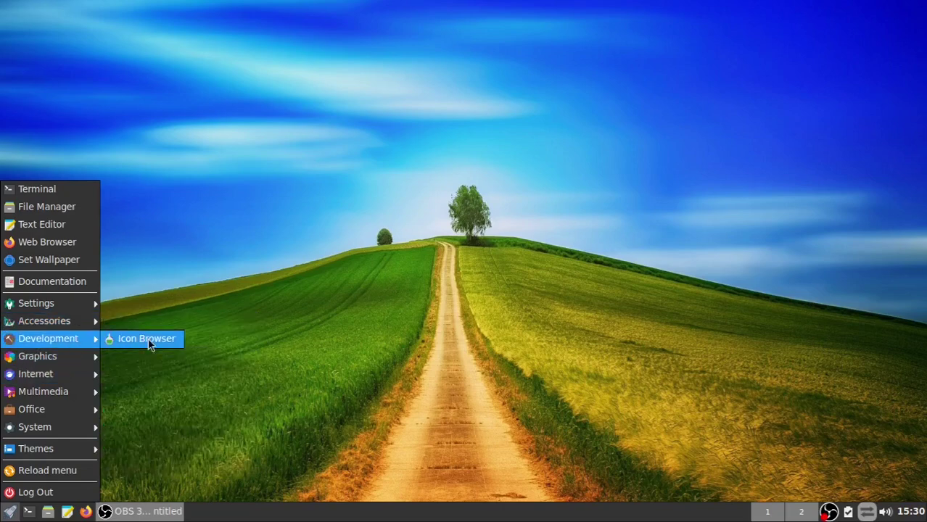
{"action": "mouse_move", "coordinate": [27, 361]}
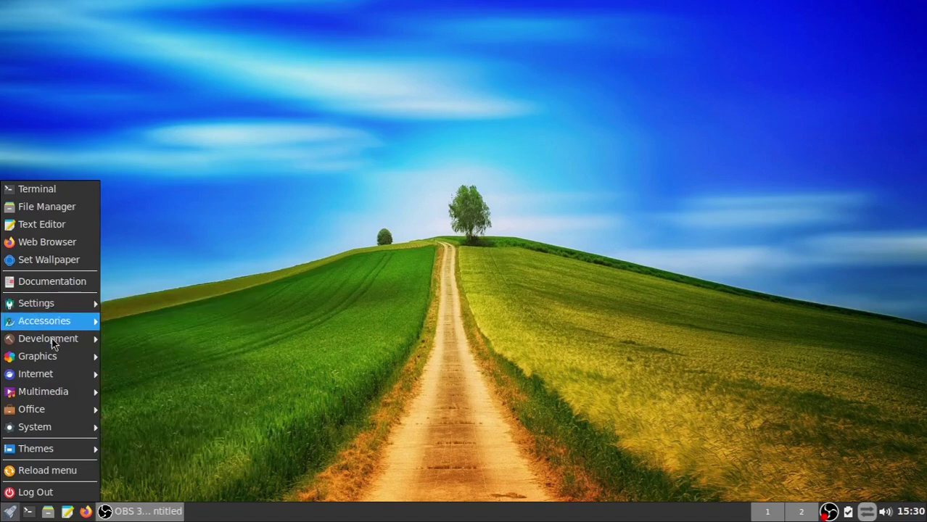
{"action": "mouse_move", "coordinate": [47, 376]}
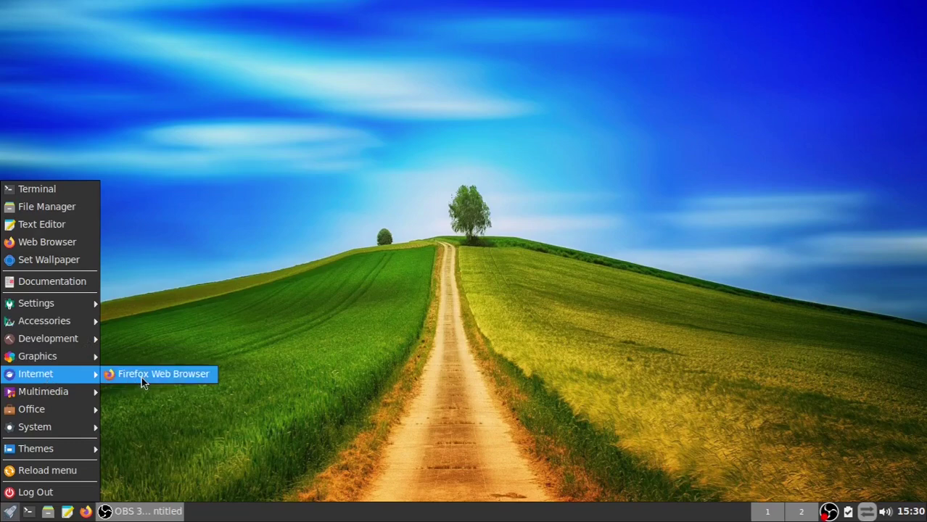
{"action": "mouse_move", "coordinate": [50, 395]}
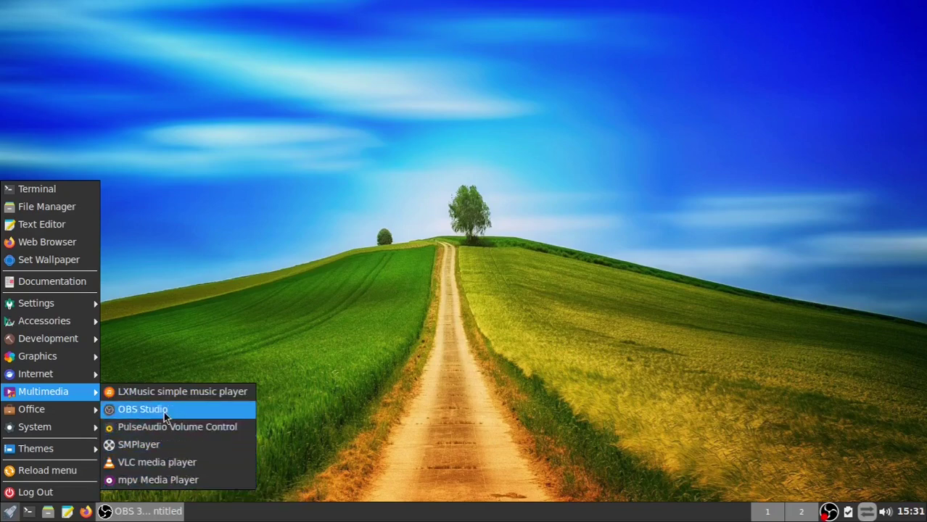
{"action": "mouse_move", "coordinate": [56, 411]}
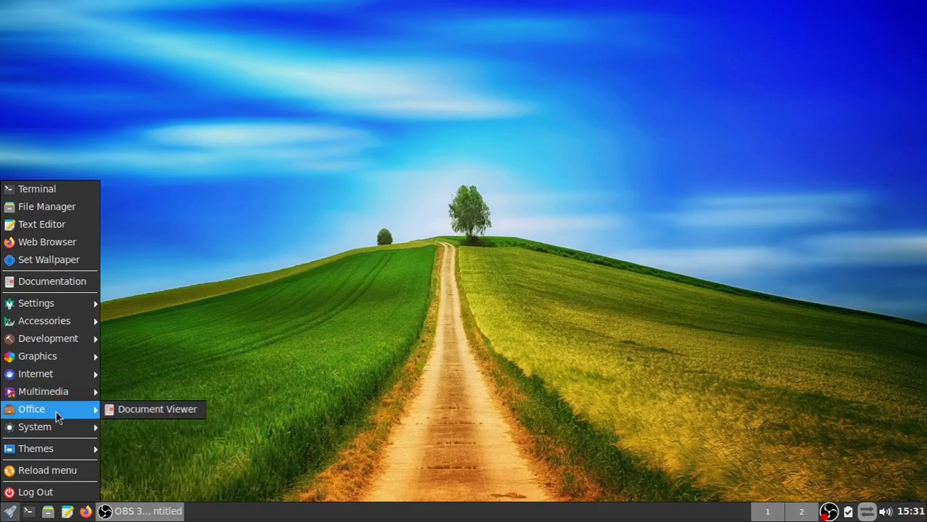
- Launch LXTerminal from the System category of installed applications
{"action": "mouse_move", "coordinate": [37, 434]}
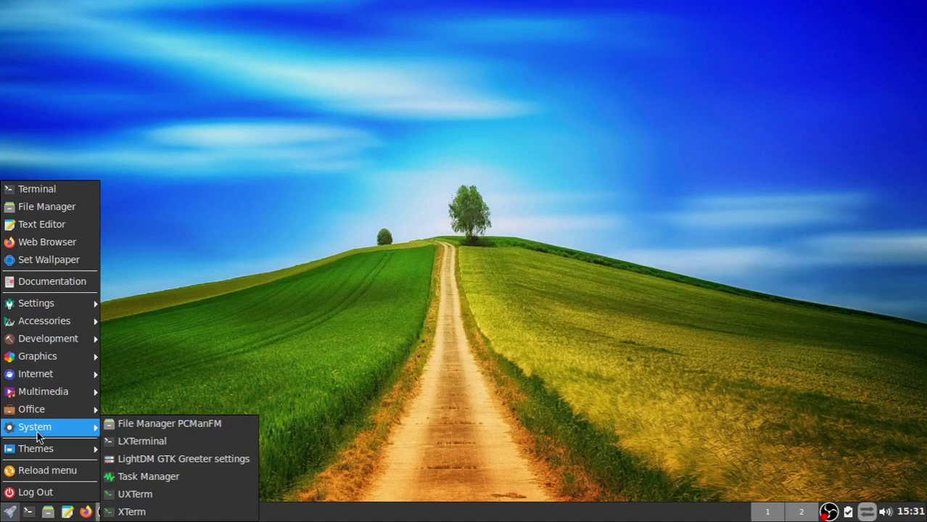
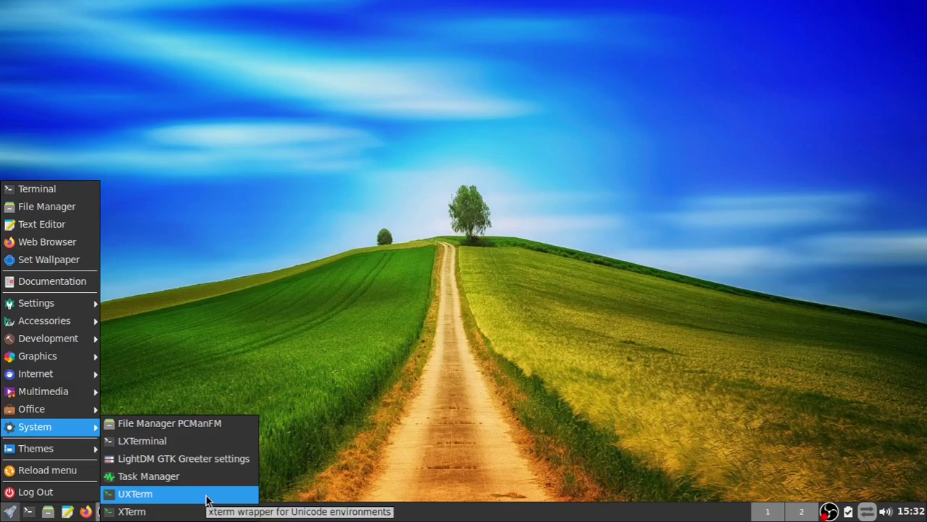
{"action": "left_click", "coordinate": [193, 442]}
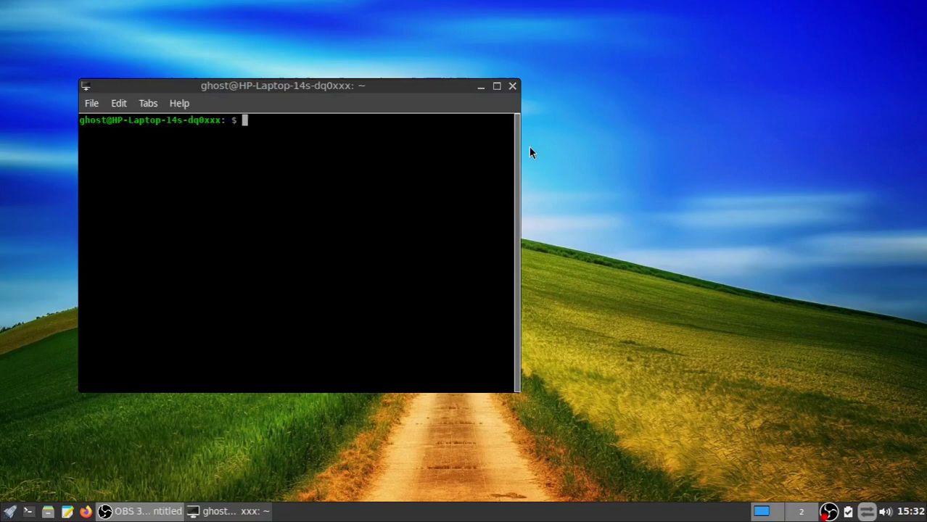
- Display the system's memory usage in megabytes with free -m, and reposition the terminal window against the desktop's left edge
{"action": "type", "text": "free -m"}
{"action": "key", "text": "Return"}
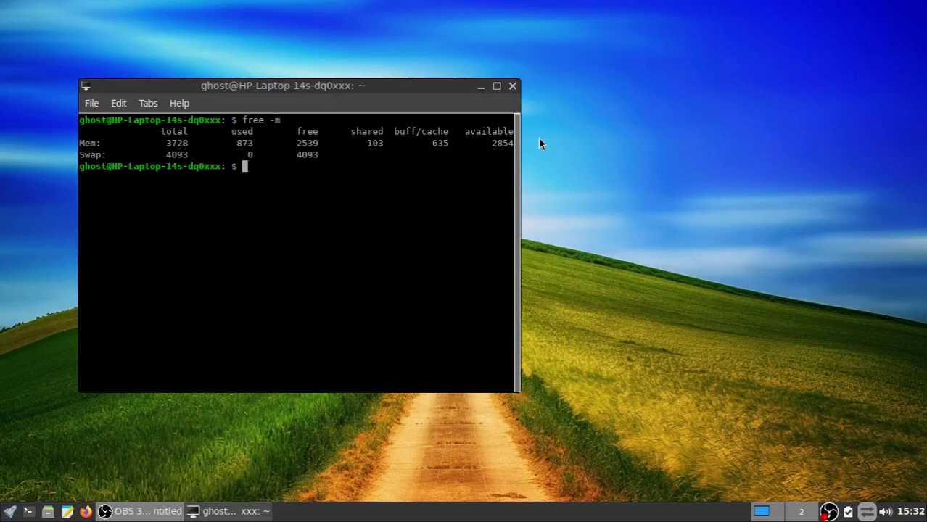
{"action": "left_click_drag", "start_coordinate": [367, 85], "coordinate": [315, 76]}
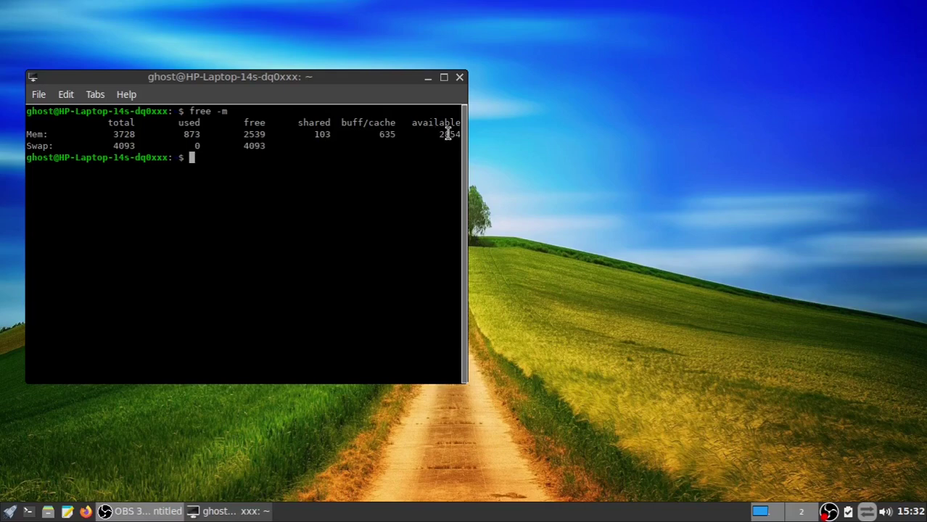
{"action": "left_click_drag", "start_coordinate": [362, 75], "coordinate": [337, 63]}
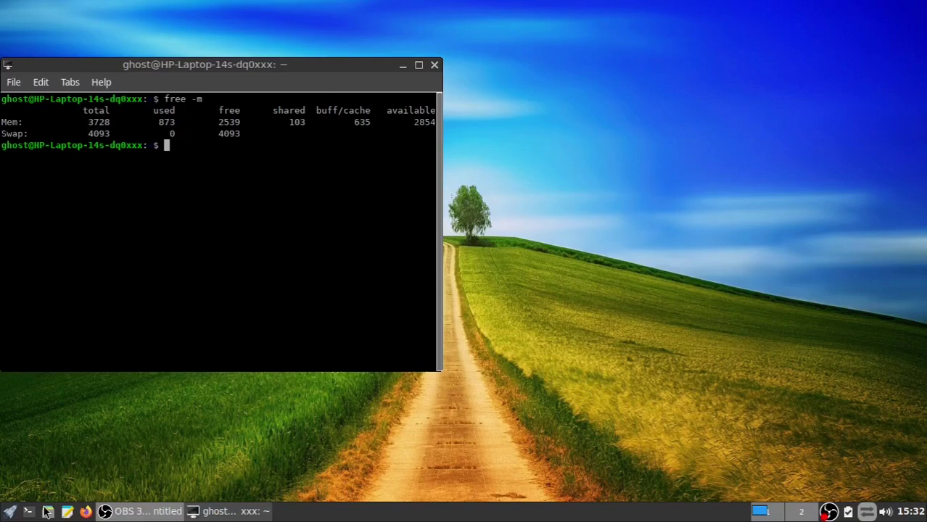
- Launch Task Manager from the System category and place its window beside the terminal
{"action": "left_click", "coordinate": [8, 514]}
{"action": "mouse_move", "coordinate": [12, 429]}
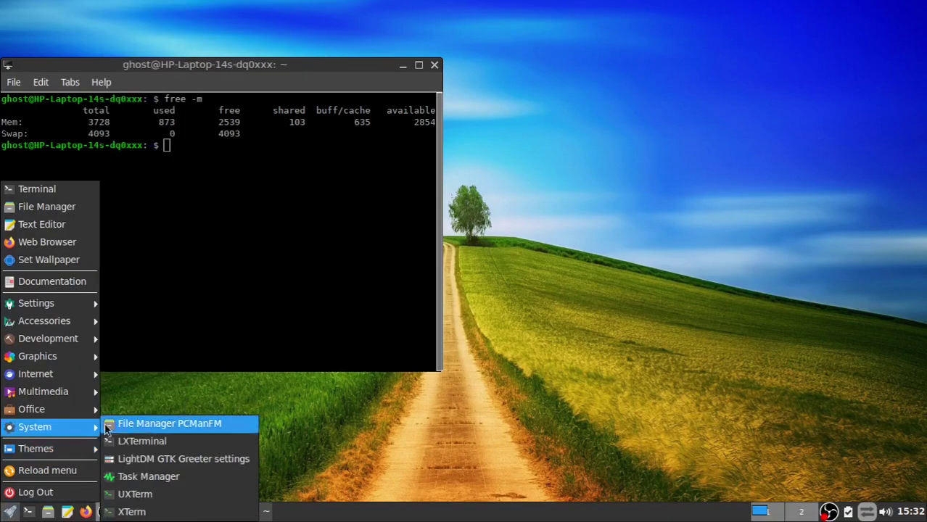
{"action": "left_click", "coordinate": [136, 476]}
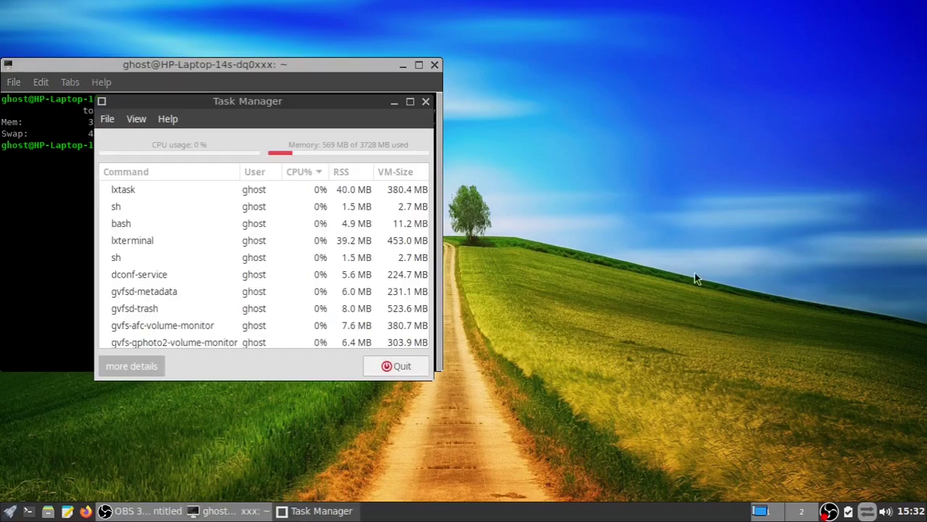
{"action": "left_click_drag", "start_coordinate": [287, 96], "coordinate": [669, 62]}
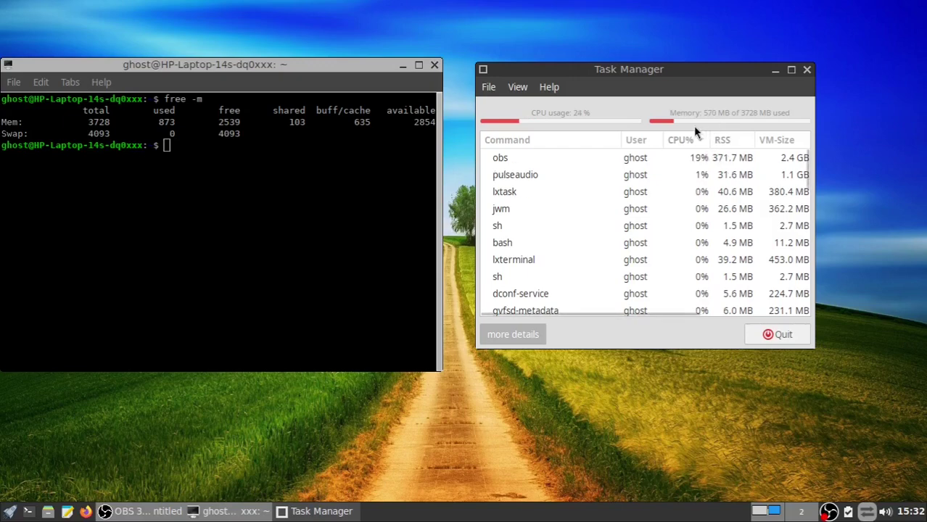
- Return to the terminal and rerun free -m to compare its memory figures with Task Manager's
{"action": "left_click", "coordinate": [287, 66]}
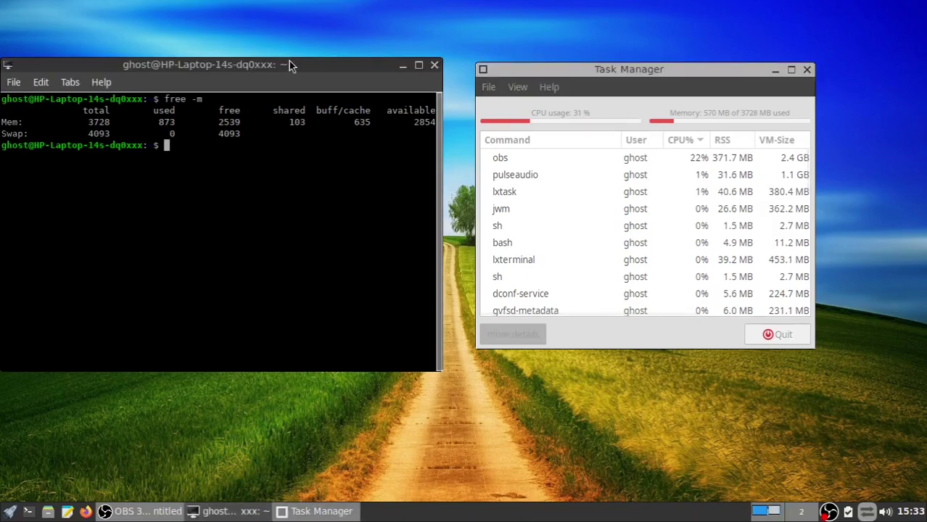
{"action": "key", "text": "Up"}
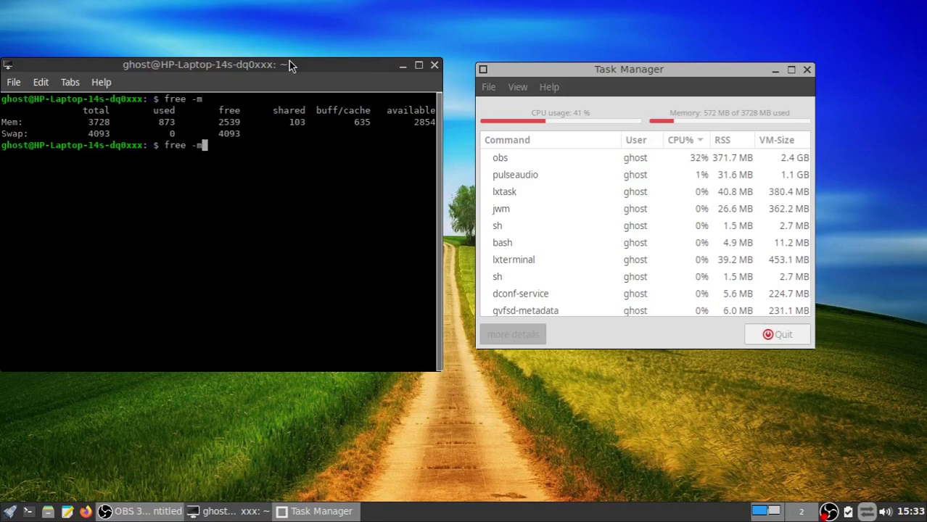
{"action": "key", "text": "Return"}
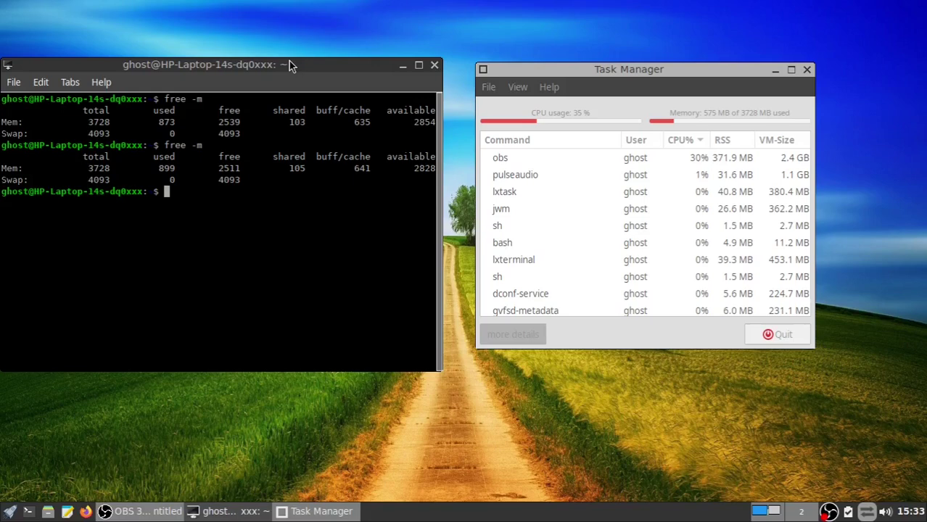
- Install the htop package with sudo apt install htop, entering the account password for sudo
{"action": "type", "text": "sudo apt i"}
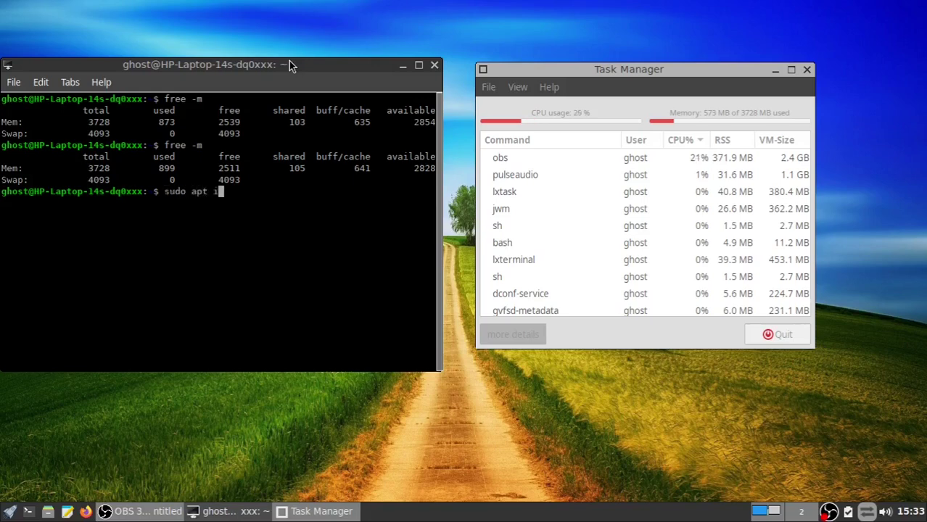
{"action": "type", "text": "nstall htop"}
{"action": "key", "text": "Return"}
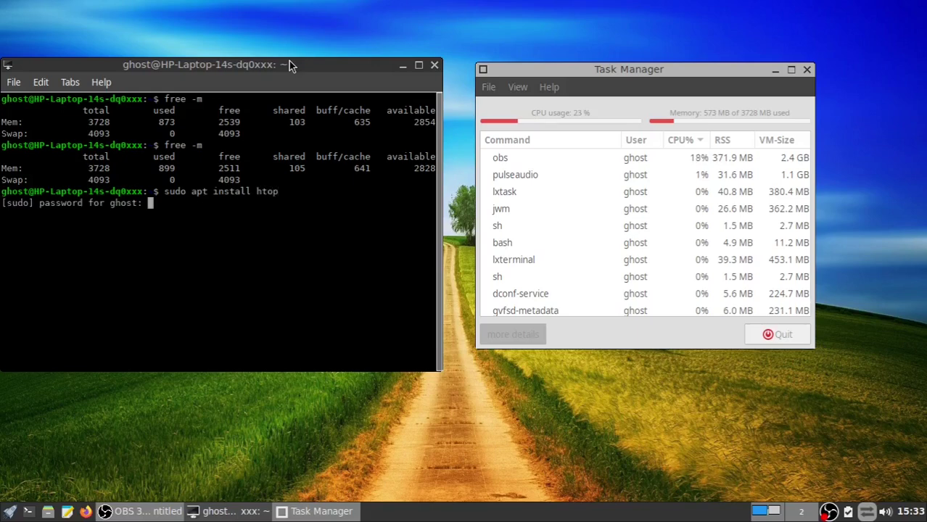
{"action": "key", "text": "Return"}
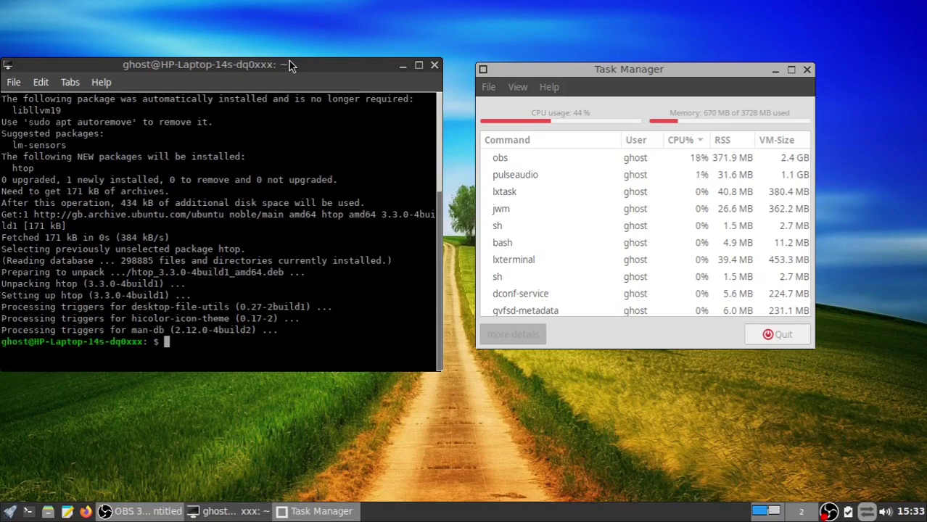
- Run htop in the terminal to examine memory use and running processes, and quit it
{"action": "type", "text": "htop"}
{"action": "key", "text": "Return"}
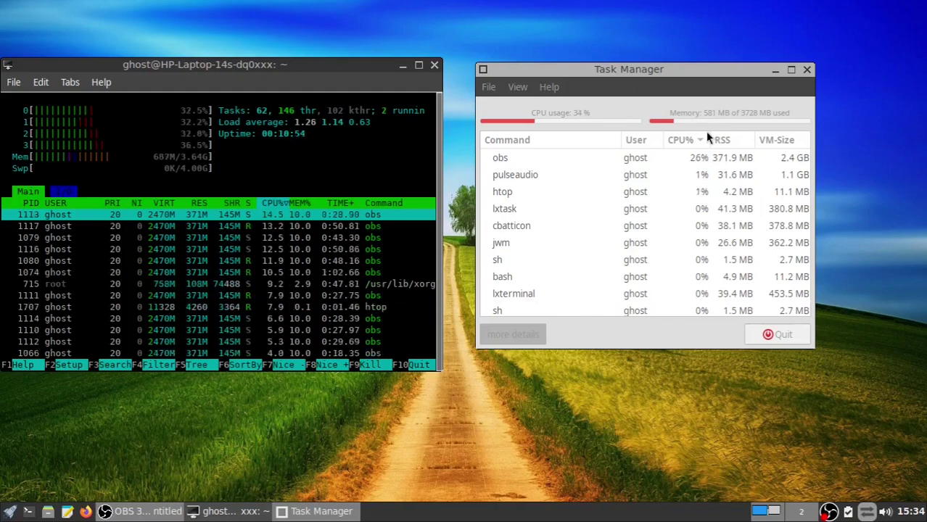
{"action": "key", "text": "q"}
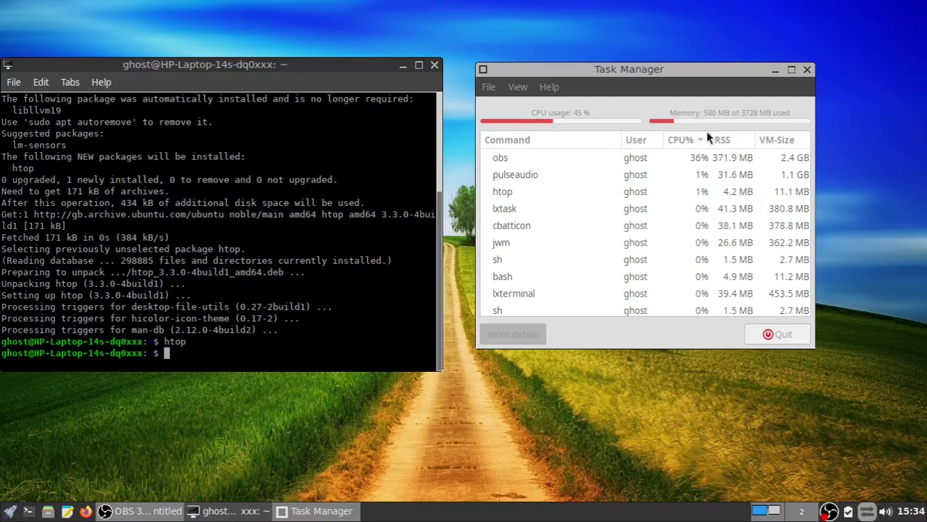
- Recall free -m from the command history and run it again to recheck memory usage
{"action": "key", "text": "Up"}
{"action": "key", "text": "Up"}
{"action": "key", "text": "Up"}
{"action": "key", "text": "Return"}
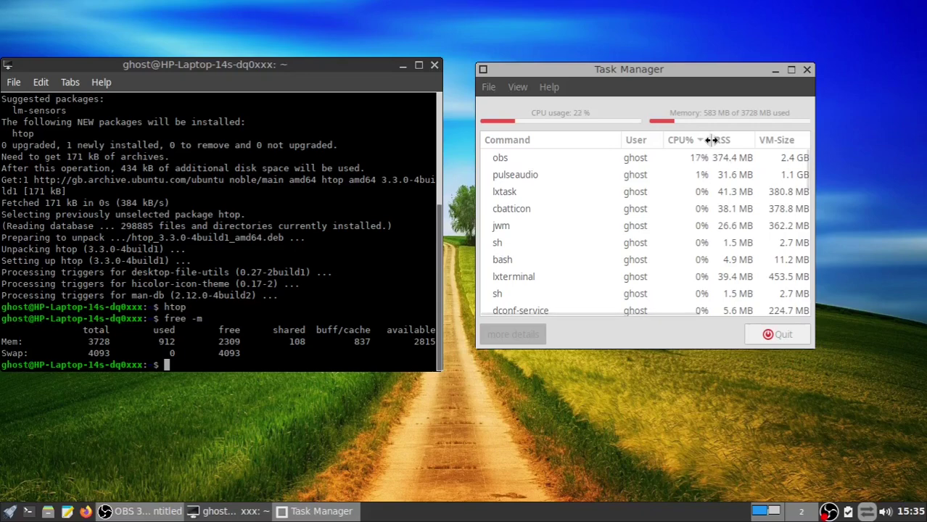
- End the terminal session with exit, and move Task Manager toward the desktop's centre before quitting it
{"action": "type", "text": "exit"}
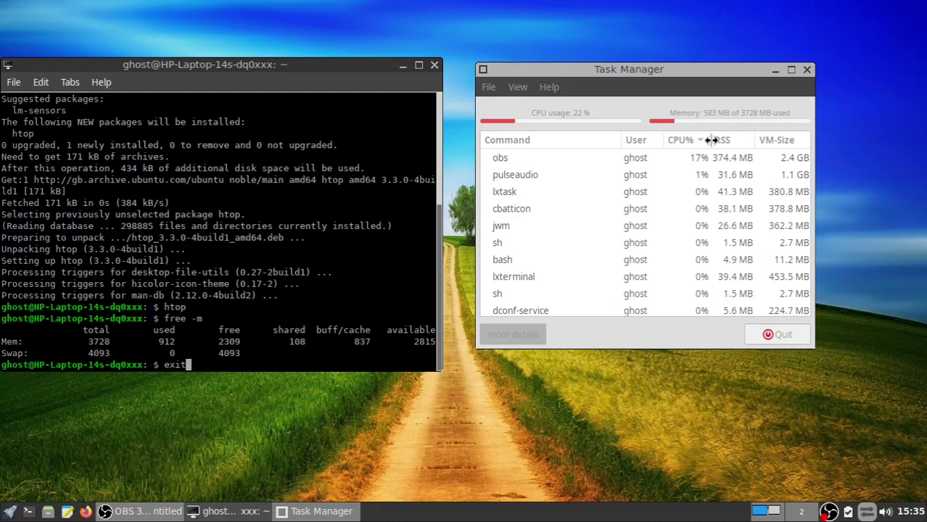
{"action": "key", "text": "Return"}
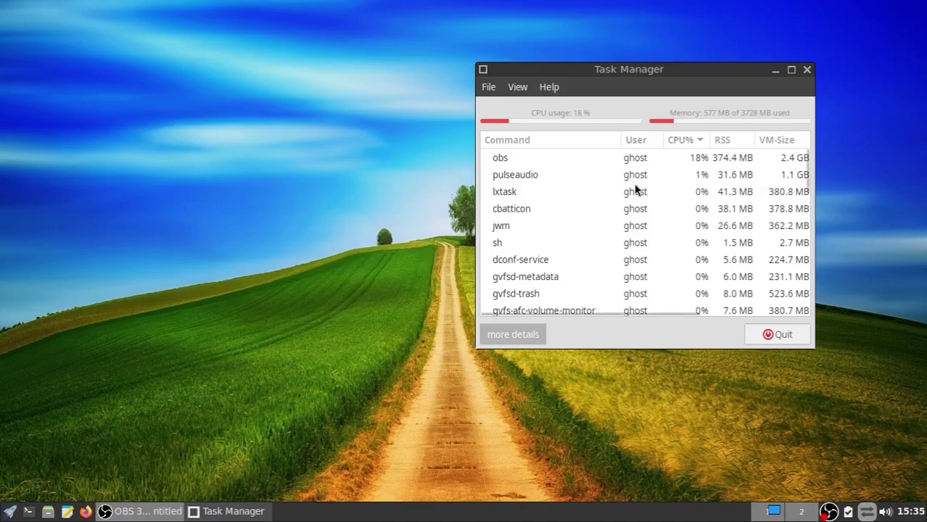
{"action": "left_click_drag", "start_coordinate": [701, 70], "coordinate": [509, 62]}
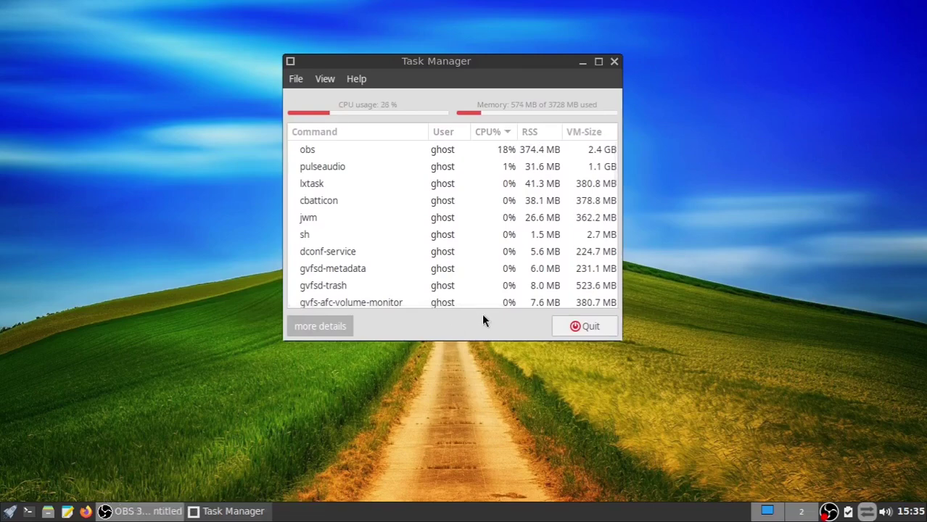
{"action": "left_click", "coordinate": [577, 326]}
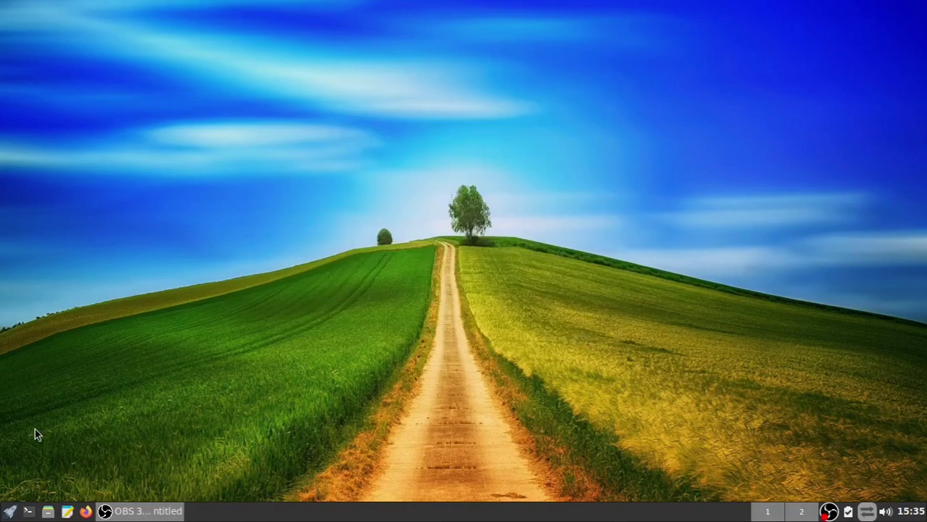
- Try the Adwaita Dark theme on the desktop
{"action": "left_click", "coordinate": [10, 513]}
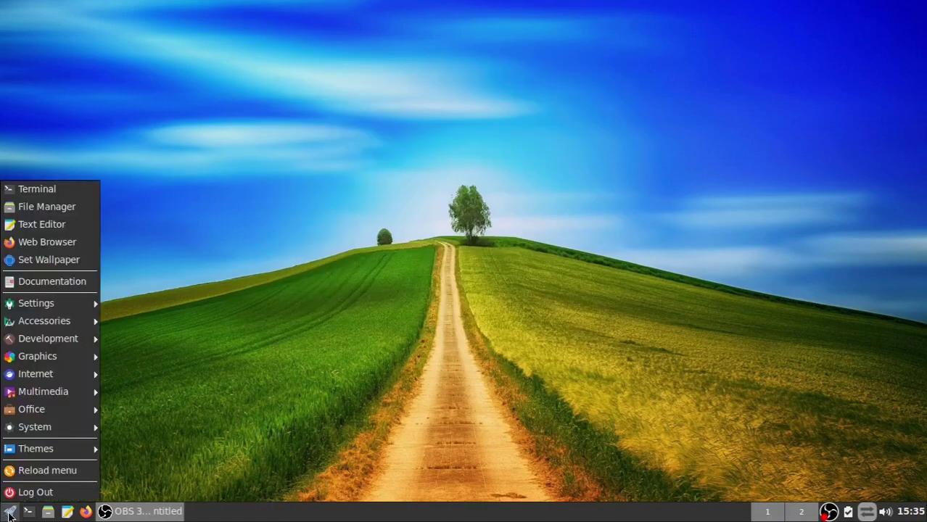
{"action": "mouse_move", "coordinate": [19, 452]}
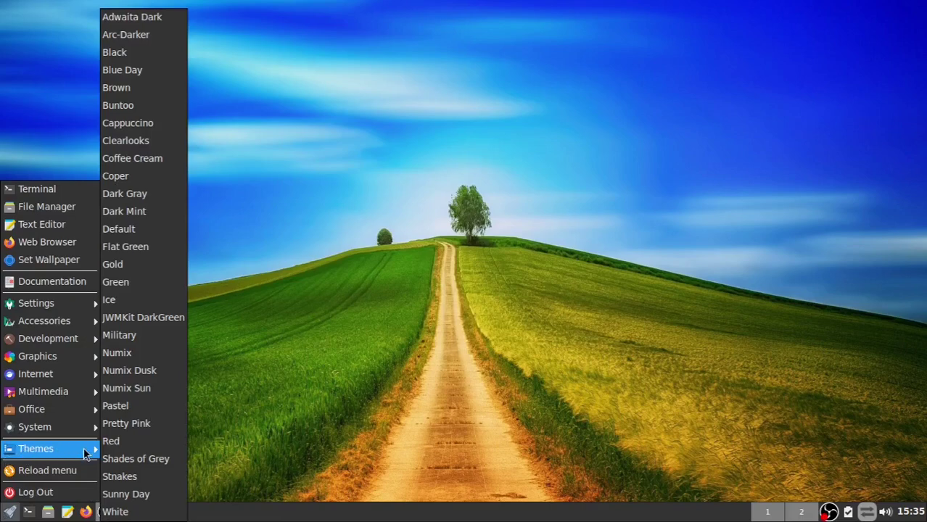
{"action": "left_click", "coordinate": [132, 87]}
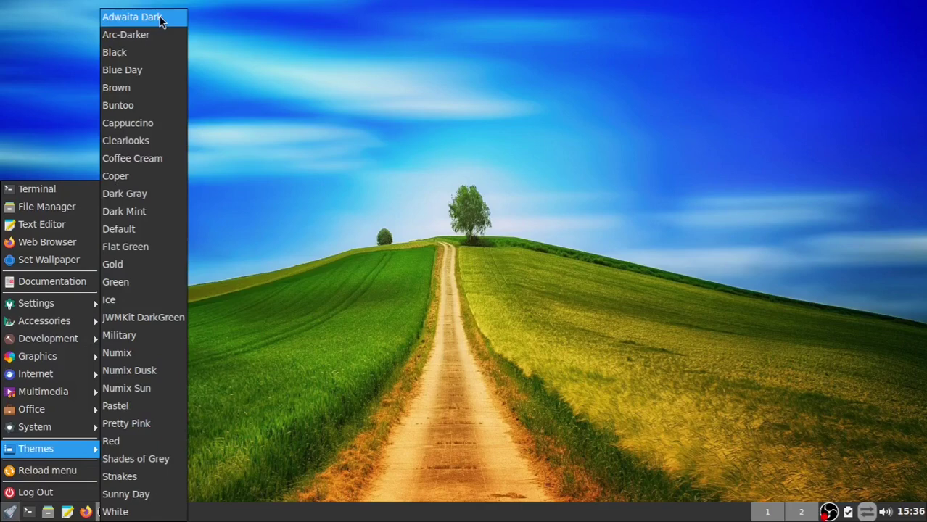
{"action": "left_click", "coordinate": [160, 22]}
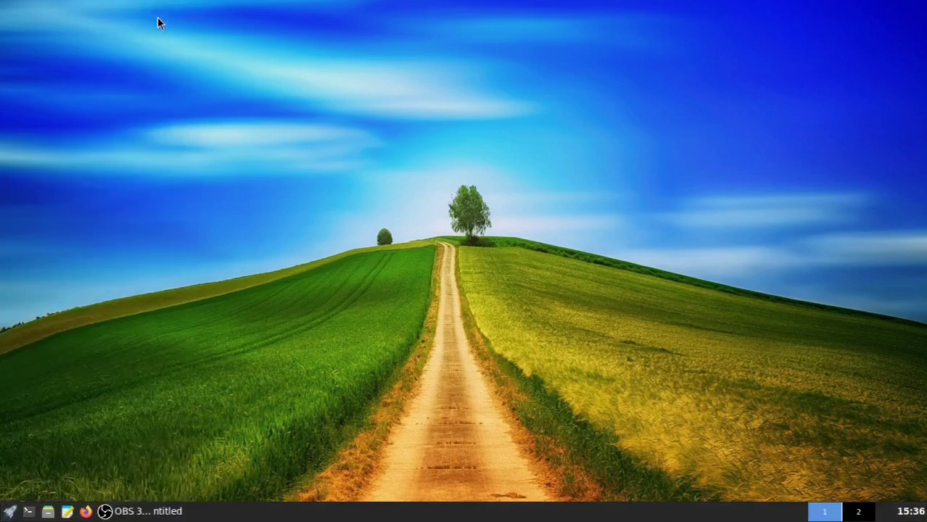
- Switch the desktop theme to Arc-Darker to preview its taskbar and menu styling
{"action": "left_click", "coordinate": [9, 511]}
{"action": "mouse_move", "coordinate": [40, 453]}
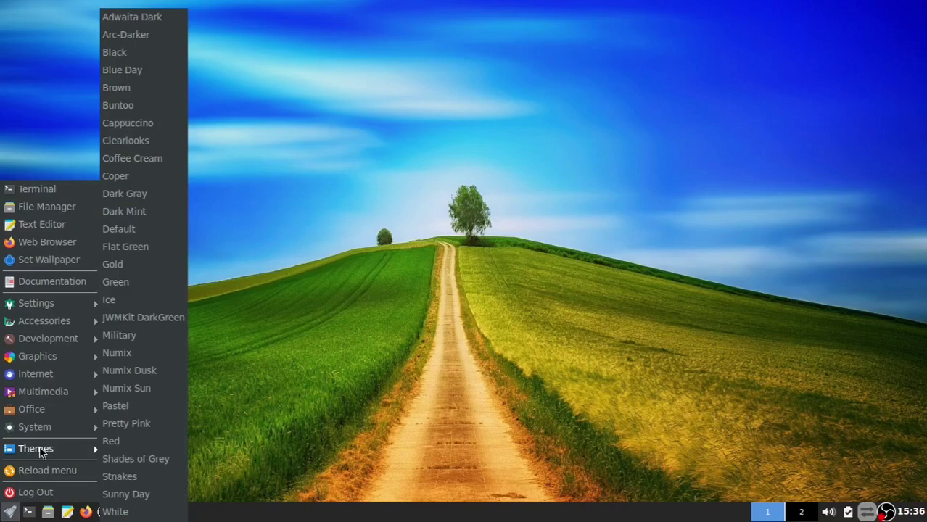
{"action": "left_click", "coordinate": [162, 34]}
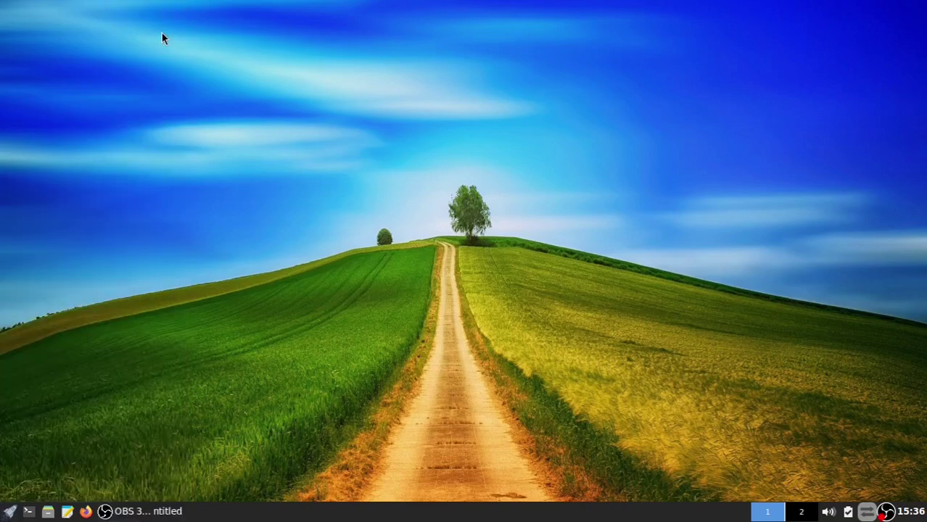
- Switch the desktop theme to Black to preview its appearance
{"action": "left_click", "coordinate": [9, 512]}
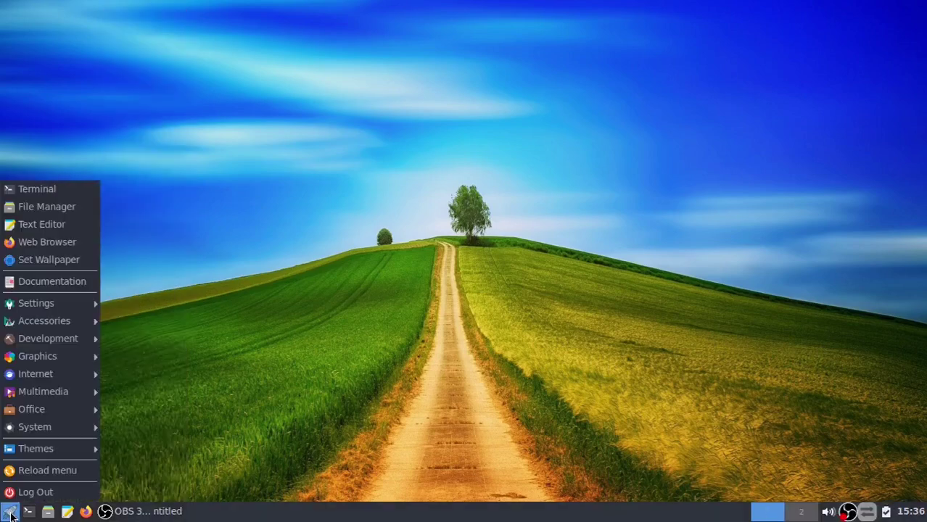
{"action": "mouse_move", "coordinate": [32, 451]}
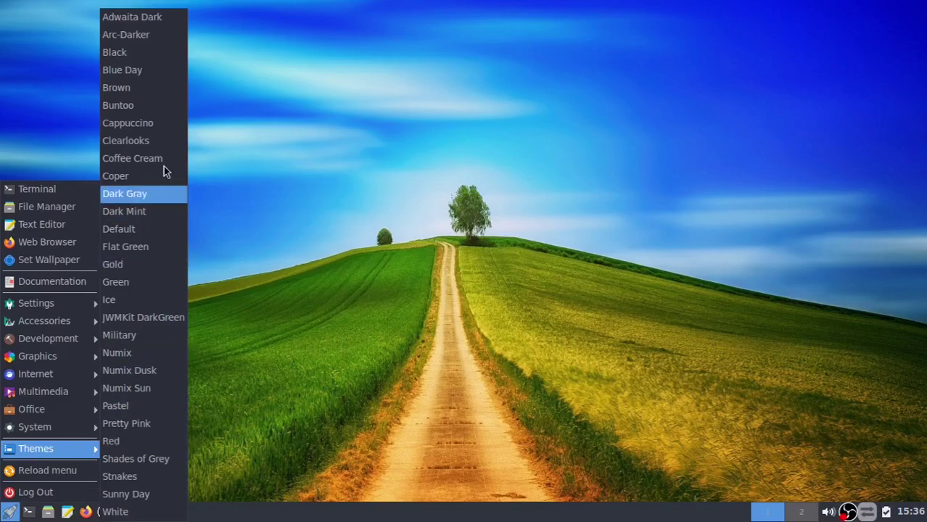
{"action": "left_click", "coordinate": [163, 51]}
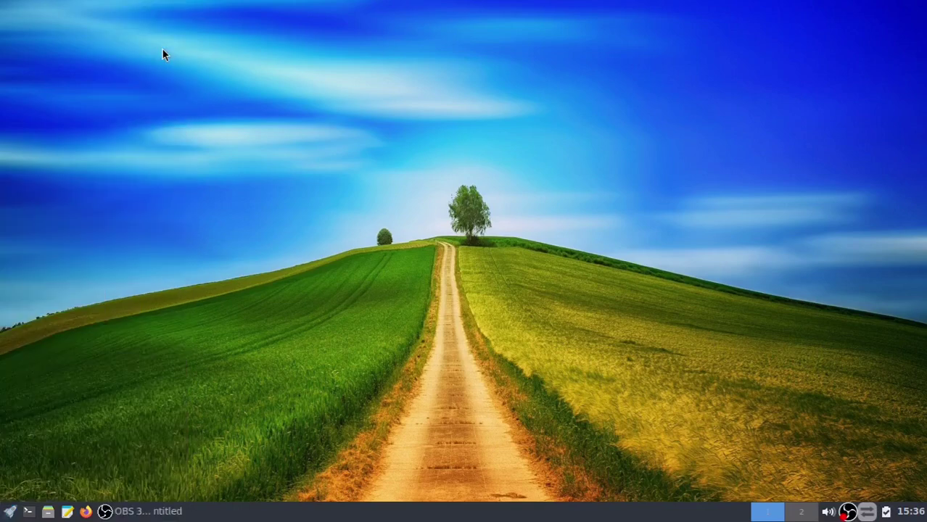
- Look over the launcher menu in the current theme, and switch the desktop theme to Blue Day
{"action": "left_click", "coordinate": [9, 511]}
{"action": "mouse_move", "coordinate": [27, 451]}
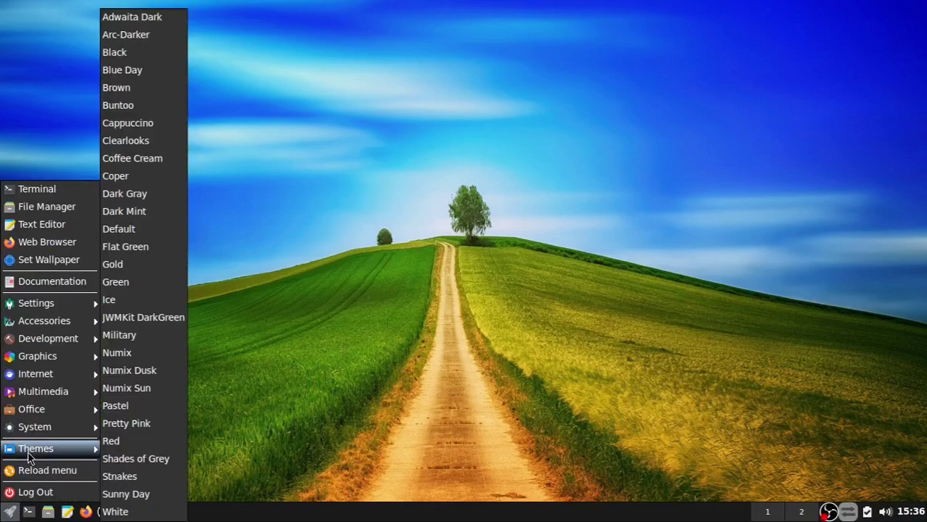
{"action": "mouse_move", "coordinate": [38, 358]}
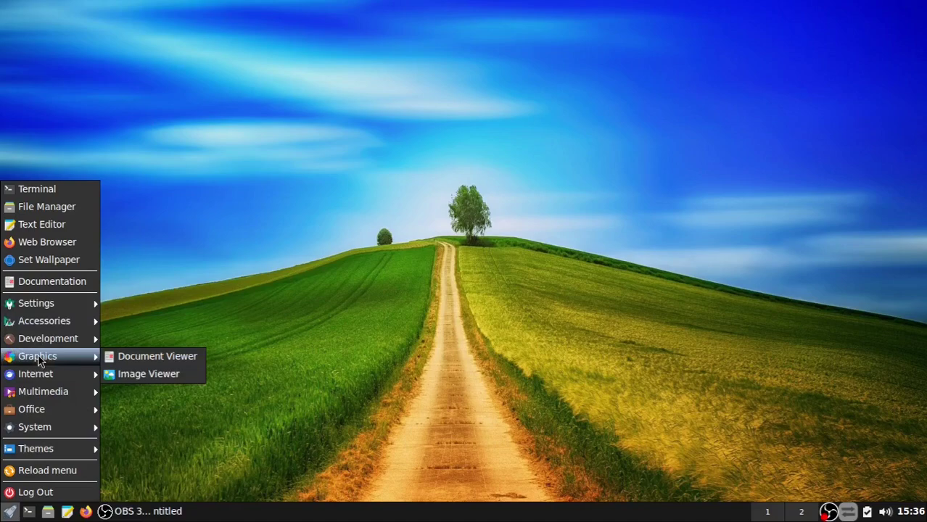
{"action": "mouse_move", "coordinate": [34, 341]}
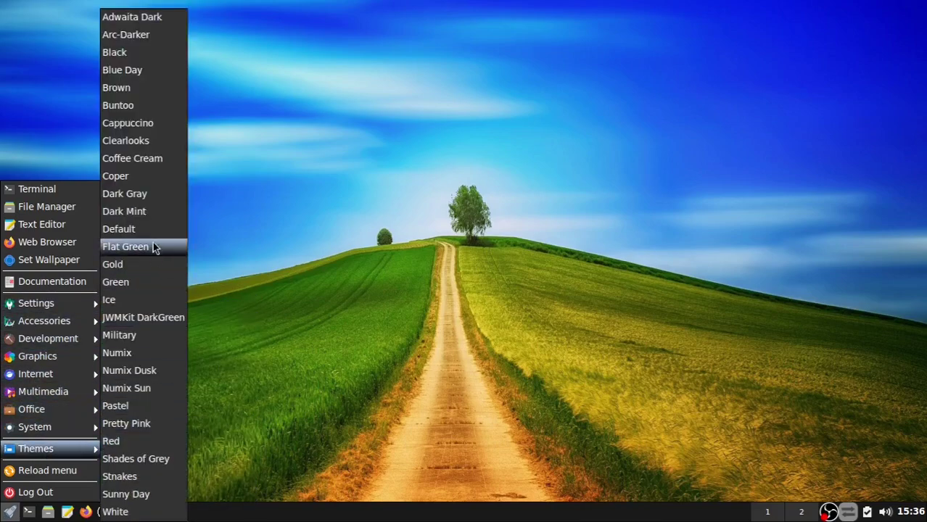
{"action": "left_click", "coordinate": [139, 70]}
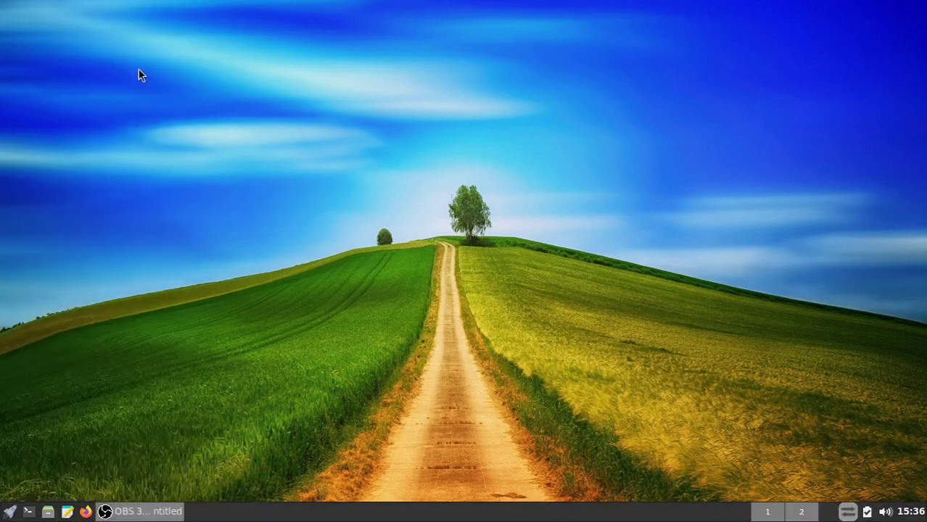
- Apply the Brown theme to the desktop
{"action": "left_click", "coordinate": [10, 512]}
{"action": "mouse_move", "coordinate": [19, 450]}
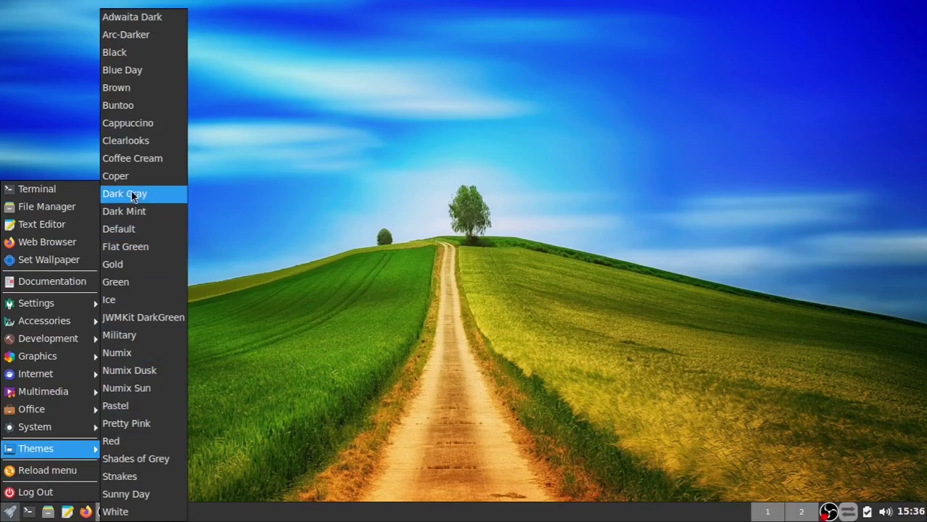
{"action": "left_click", "coordinate": [130, 86]}
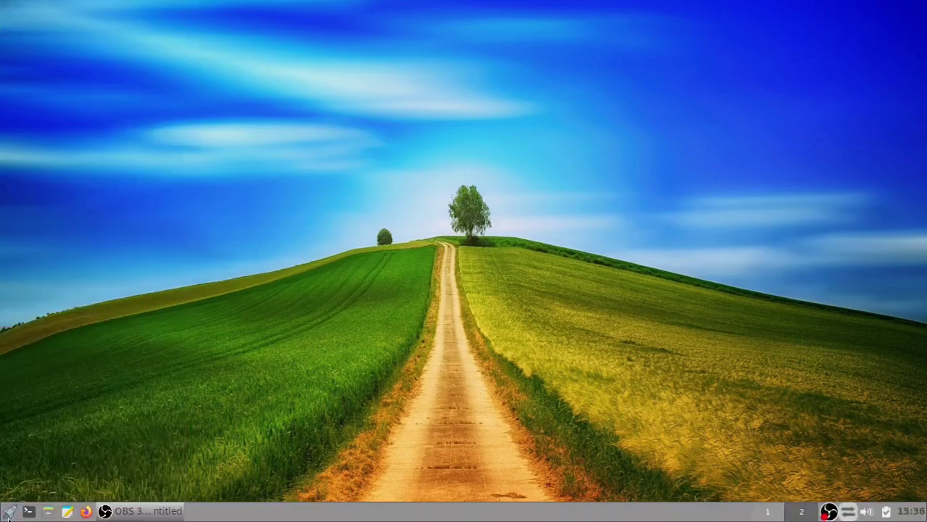
- Switch the desktop theme to Buntoo to preview its taskbar and menu styling
{"action": "left_click", "coordinate": [7, 514]}
{"action": "mouse_move", "coordinate": [32, 454]}
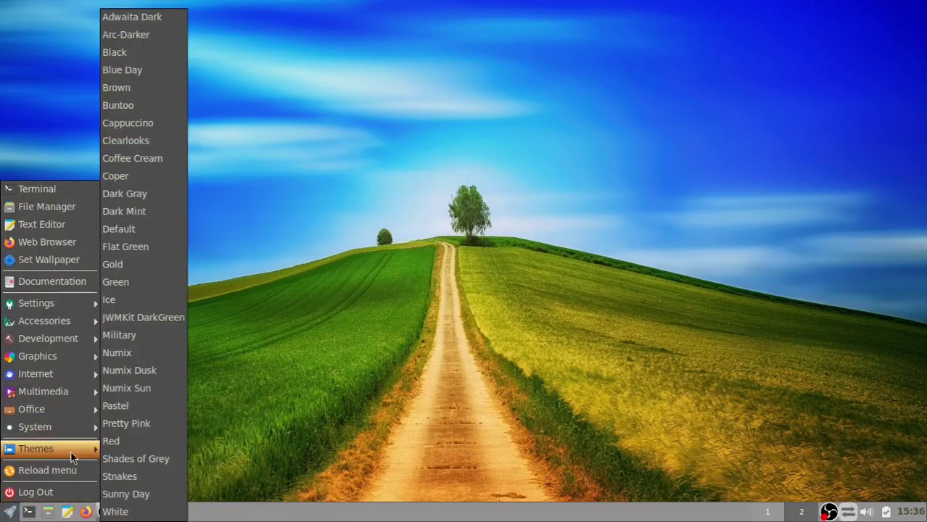
{"action": "left_click", "coordinate": [152, 105]}
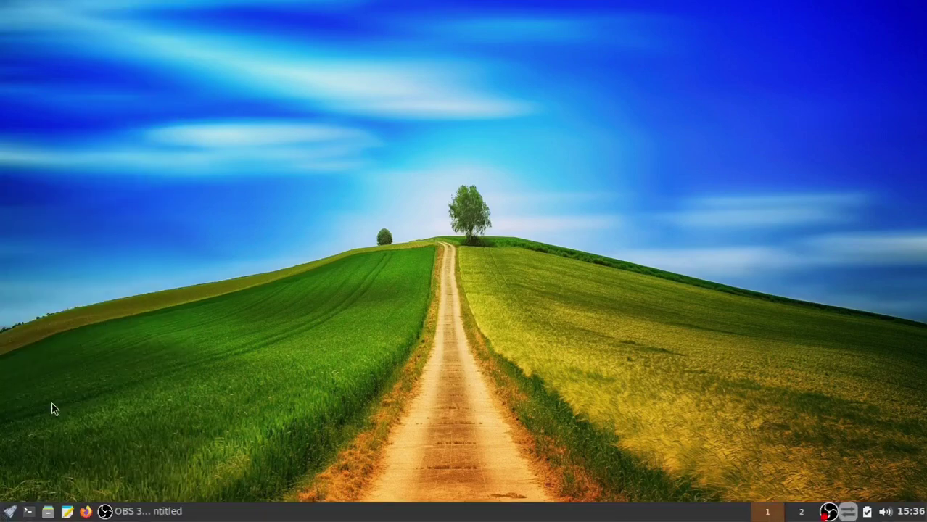
- Preview a desktop theme with pink highlights, and switch the desktop theme to Blue Day
{"action": "left_click", "coordinate": [11, 512]}
{"action": "mouse_move", "coordinate": [39, 415]}
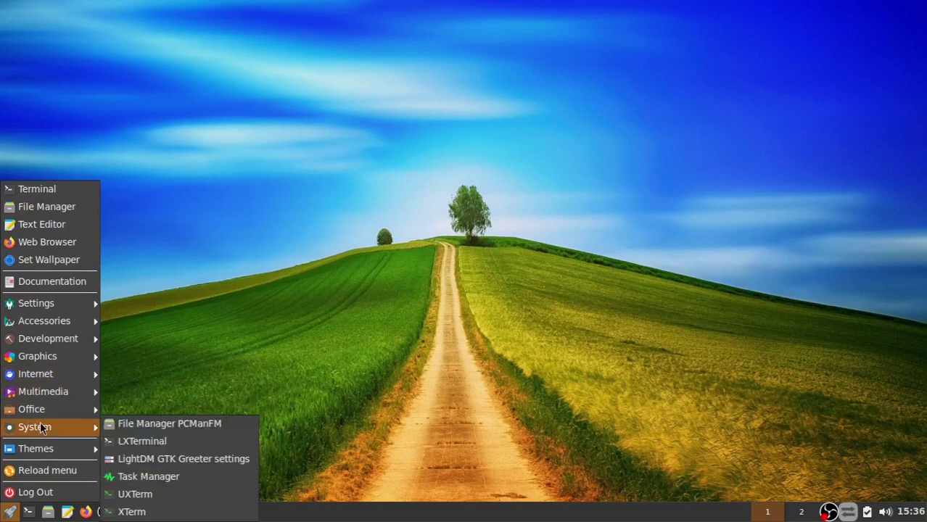
{"action": "mouse_move", "coordinate": [39, 446]}
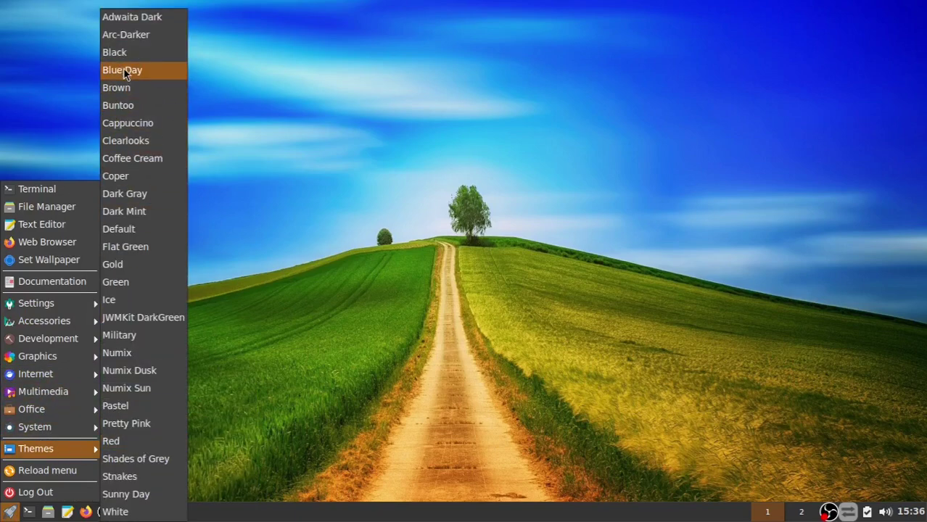
{"action": "left_click", "coordinate": [131, 370]}
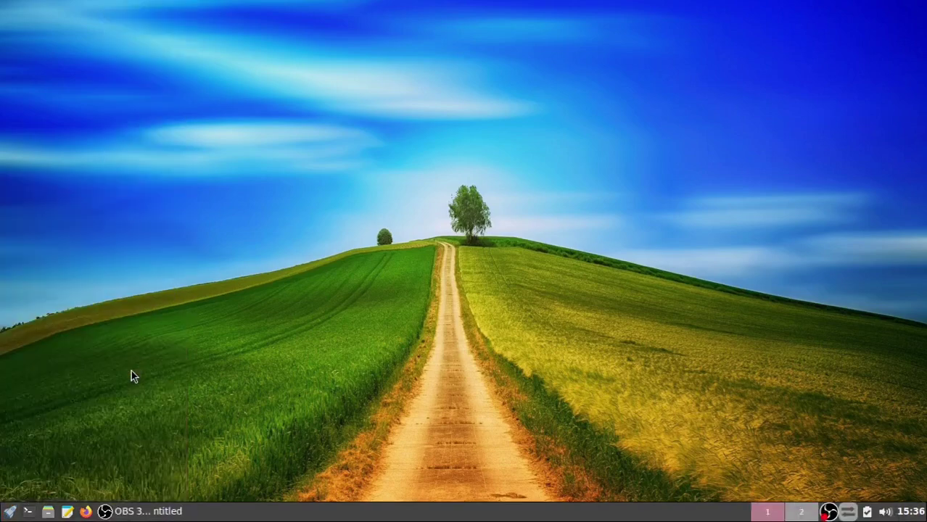
{"action": "left_click", "coordinate": [9, 513]}
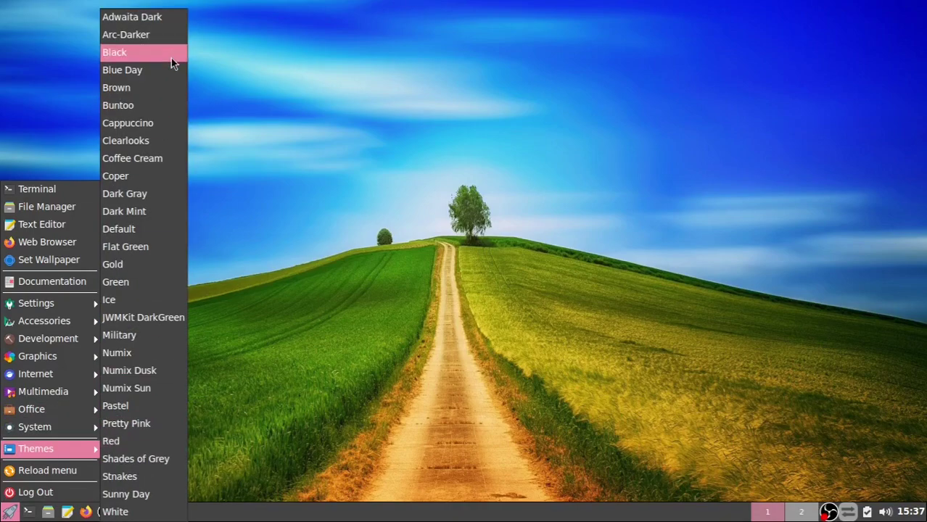
{"action": "left_click", "coordinate": [158, 72]}
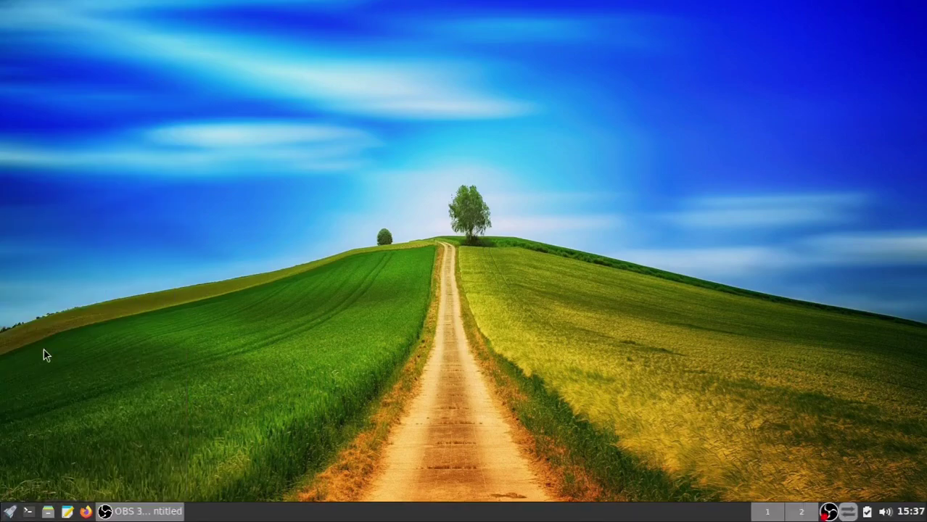
- Open the Customize Look and Feel settings and move the window away from the screen corner
{"action": "left_click", "coordinate": [8, 513]}
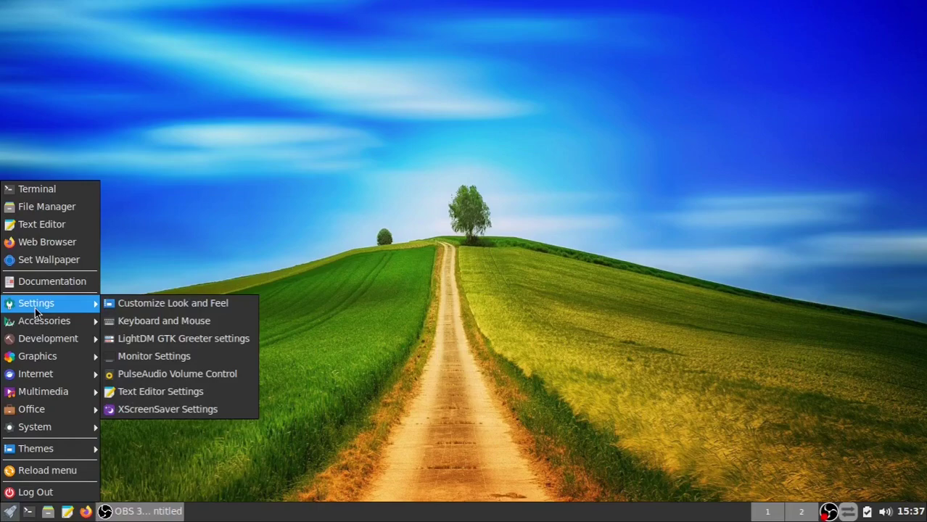
{"action": "mouse_move", "coordinate": [35, 343]}
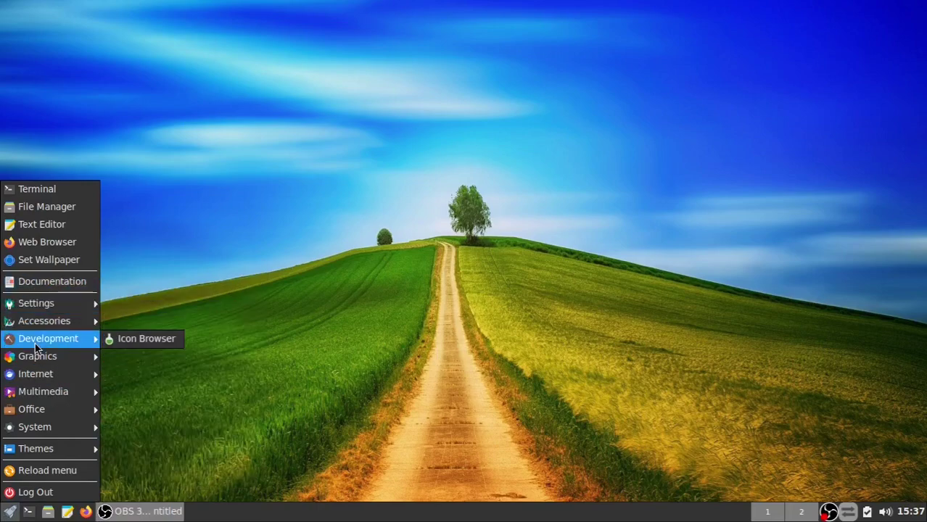
{"action": "mouse_move", "coordinate": [58, 306]}
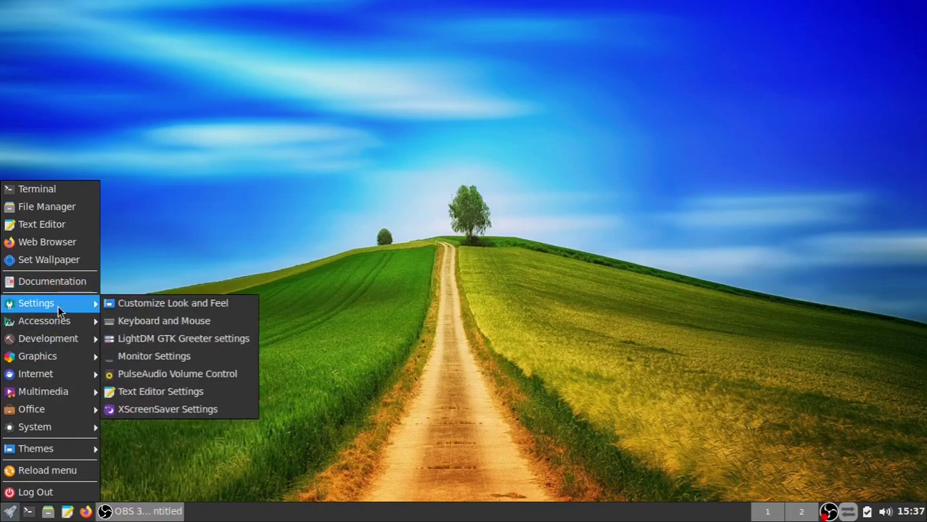
{"action": "left_click", "coordinate": [137, 305]}
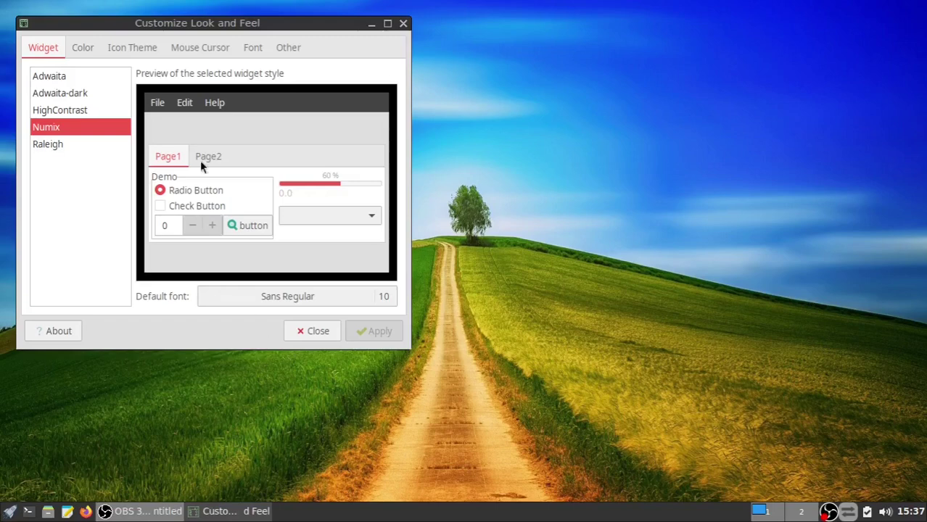
{"action": "left_click_drag", "start_coordinate": [246, 20], "coordinate": [343, 63]}
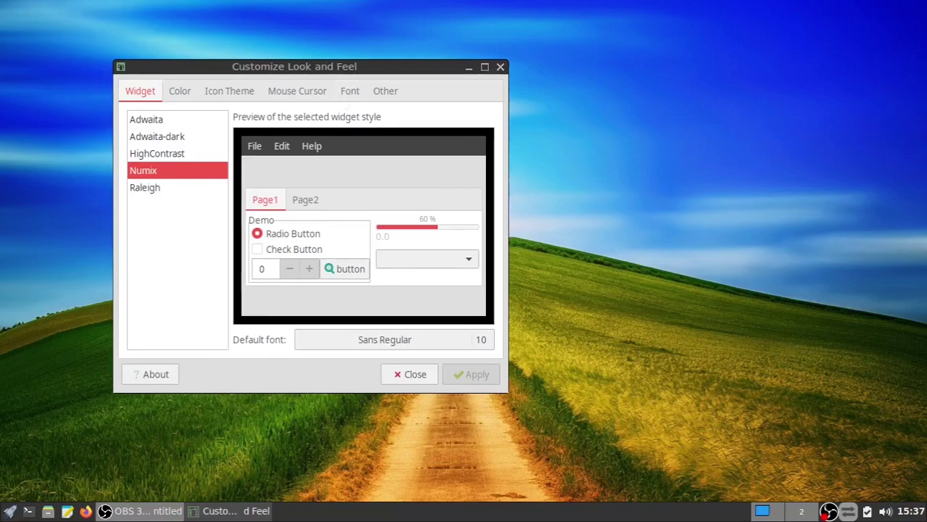
- Switch the desktop theme to Numix and glance at the launcher menu's styling
{"action": "left_click", "coordinate": [9, 513]}
{"action": "mouse_move", "coordinate": [56, 452]}
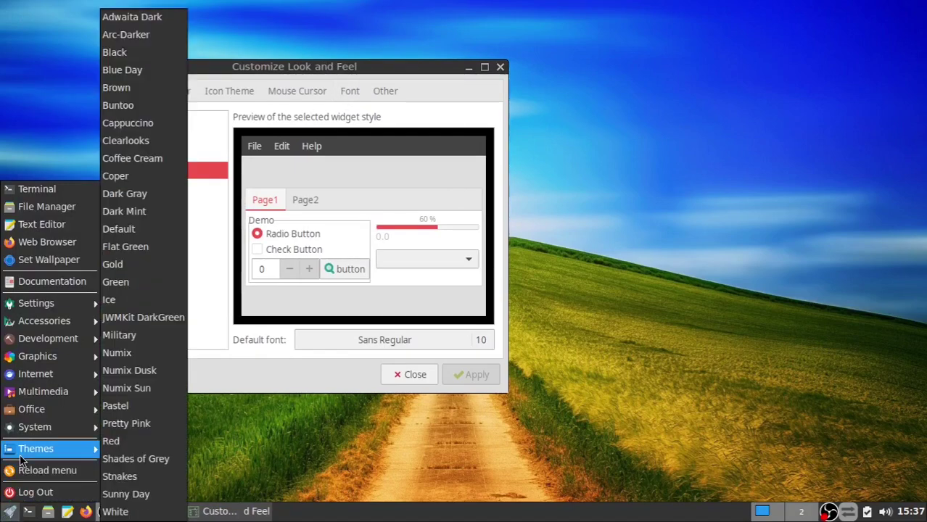
{"action": "left_click", "coordinate": [117, 353]}
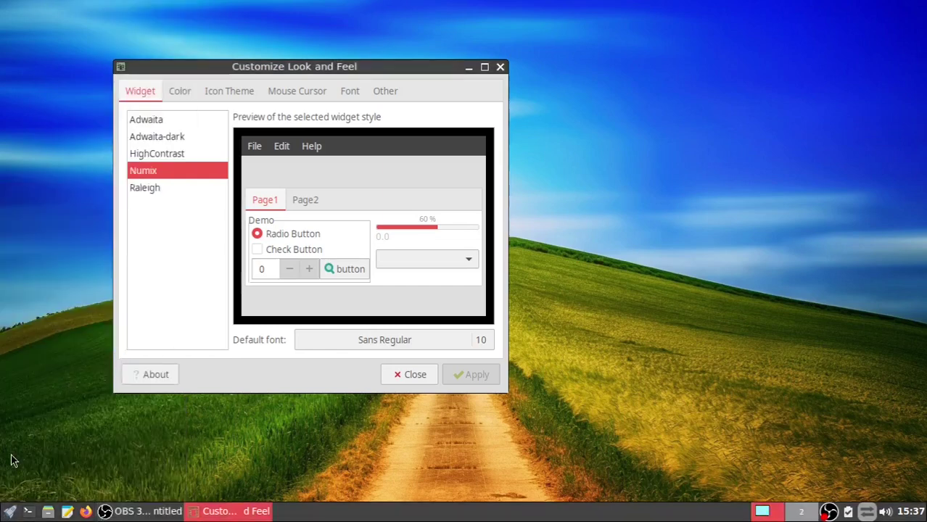
{"action": "left_click", "coordinate": [10, 511]}
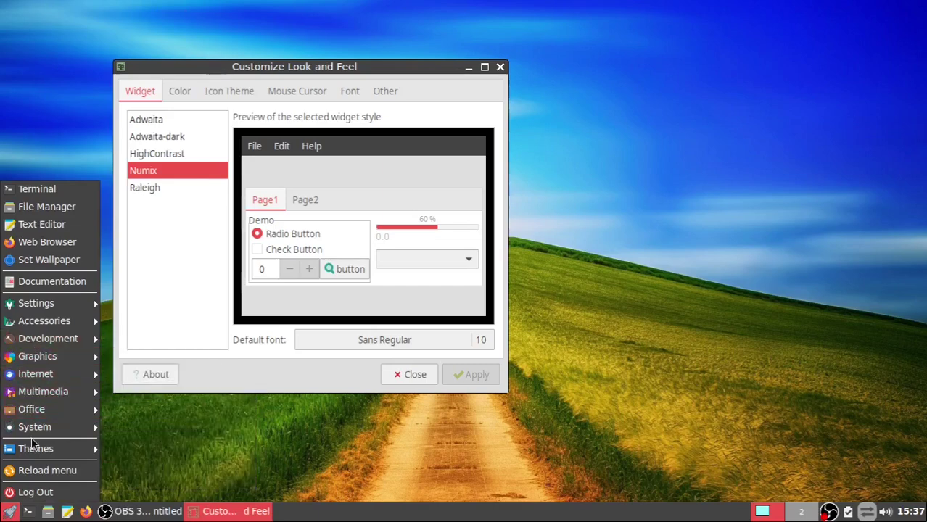
{"action": "left_click", "coordinate": [175, 248]}
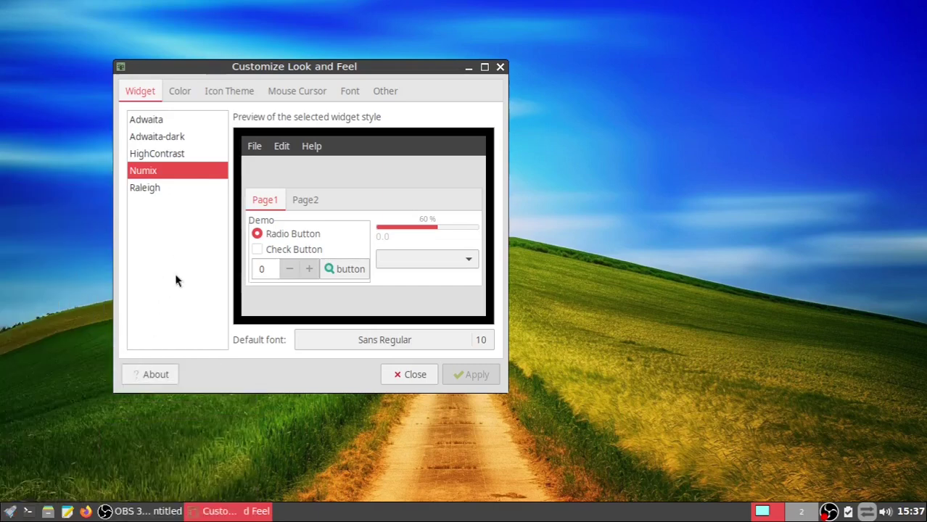
- Preview the Raleigh widget style, reselect Numix, and check the color scheme options
{"action": "left_click", "coordinate": [148, 187]}
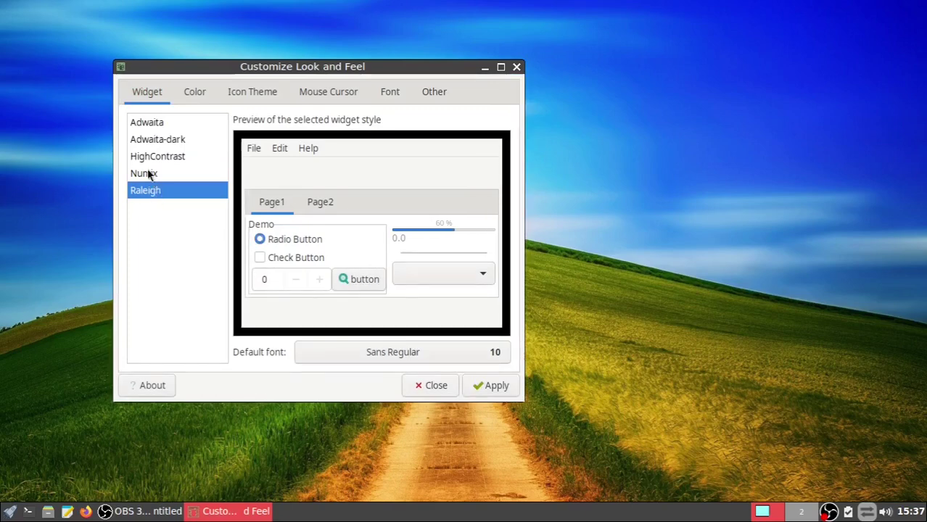
{"action": "left_click", "coordinate": [148, 174]}
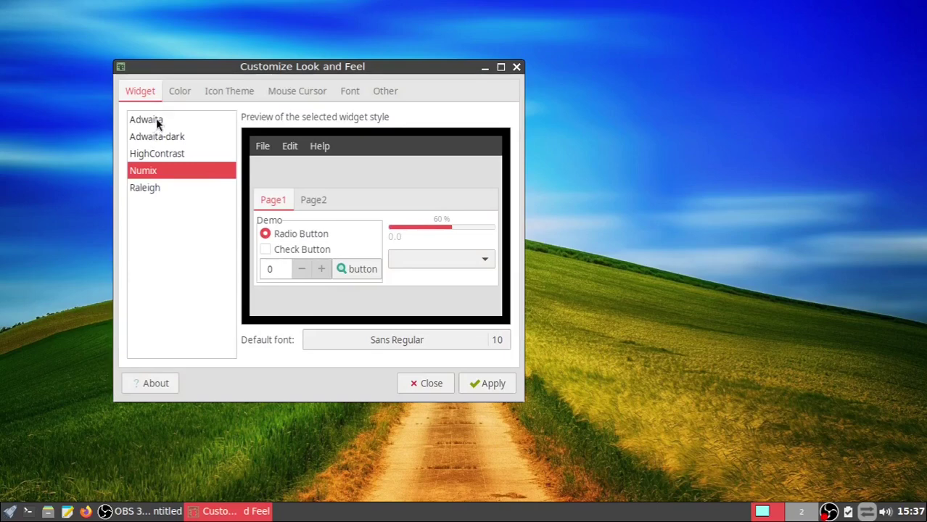
{"action": "left_click", "coordinate": [177, 92]}
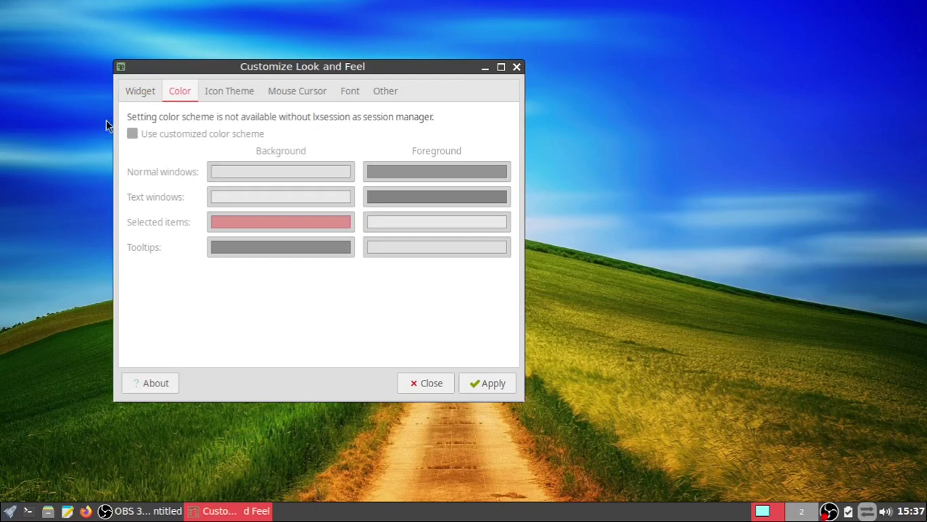
- Preview the Papirus, Papirus-Dark, Papirus-Light and Ubuntu-Mono-Dark icon themes, and reselect Numix
{"action": "left_click", "coordinate": [222, 92]}
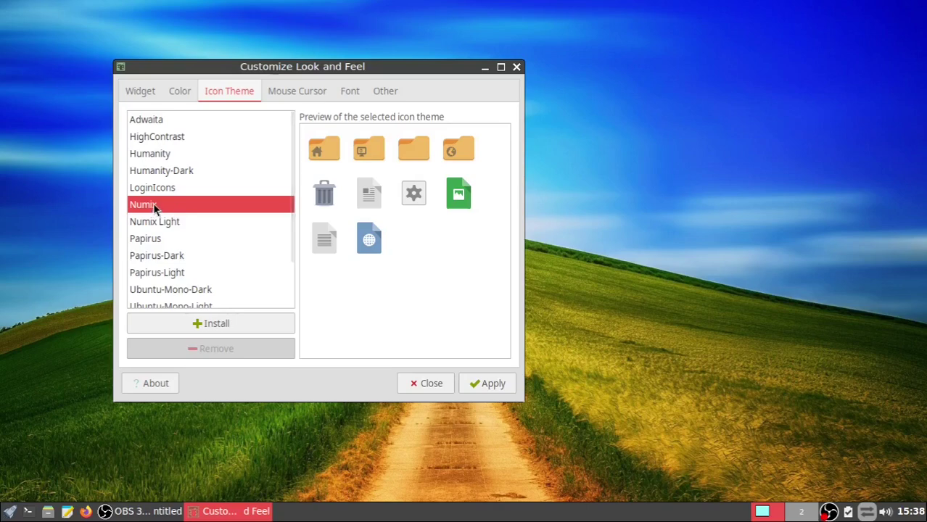
{"action": "scroll", "coordinate": [164, 235], "scroll_direction": "down", "scroll_amount": 2}
{"action": "scroll", "coordinate": [164, 234], "scroll_direction": "up", "scroll_amount": 3}
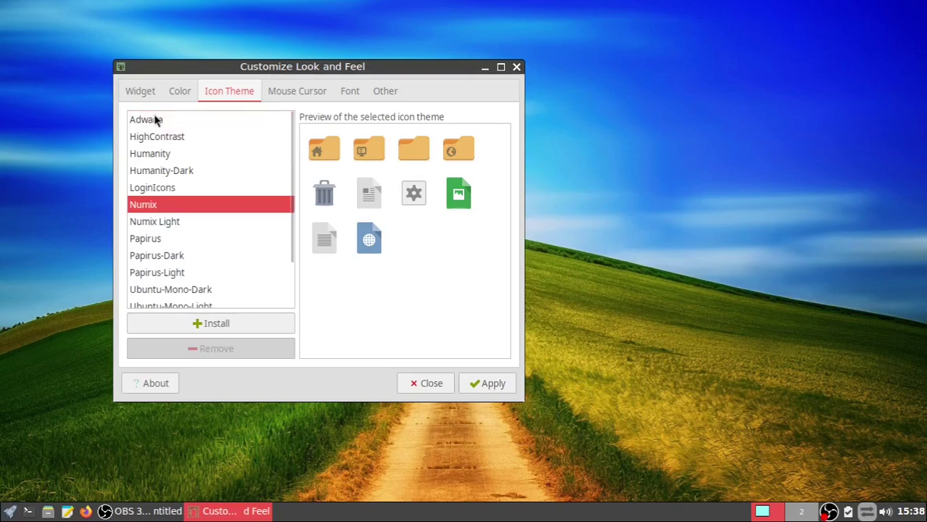
{"action": "left_click", "coordinate": [159, 244]}
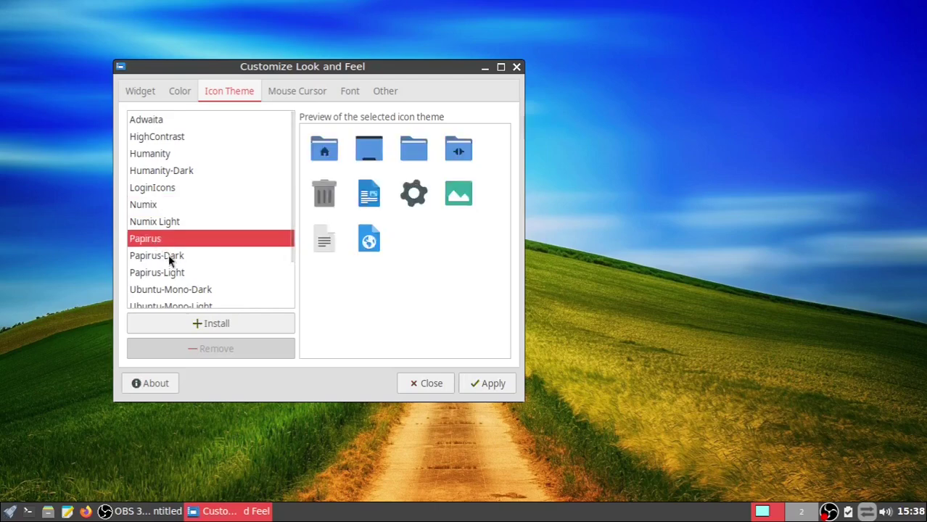
{"action": "left_click", "coordinate": [169, 259]}
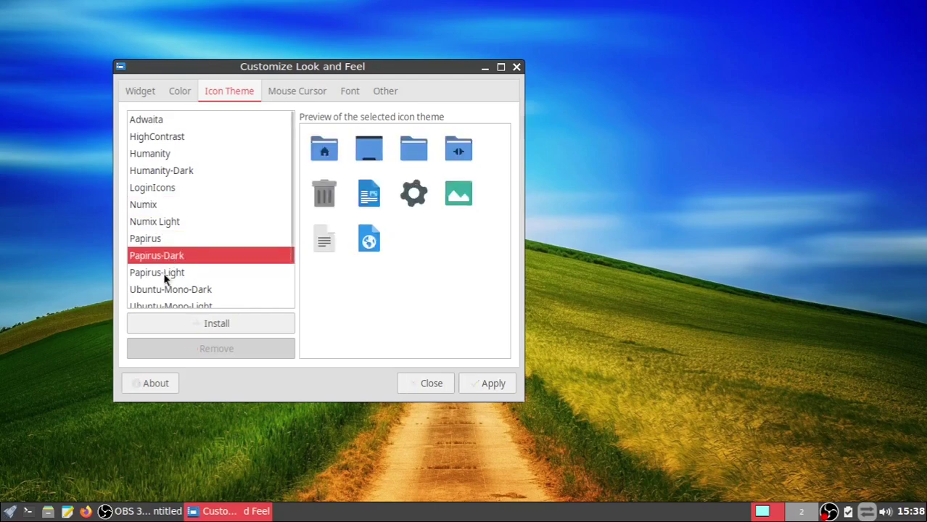
{"action": "left_click", "coordinate": [165, 275]}
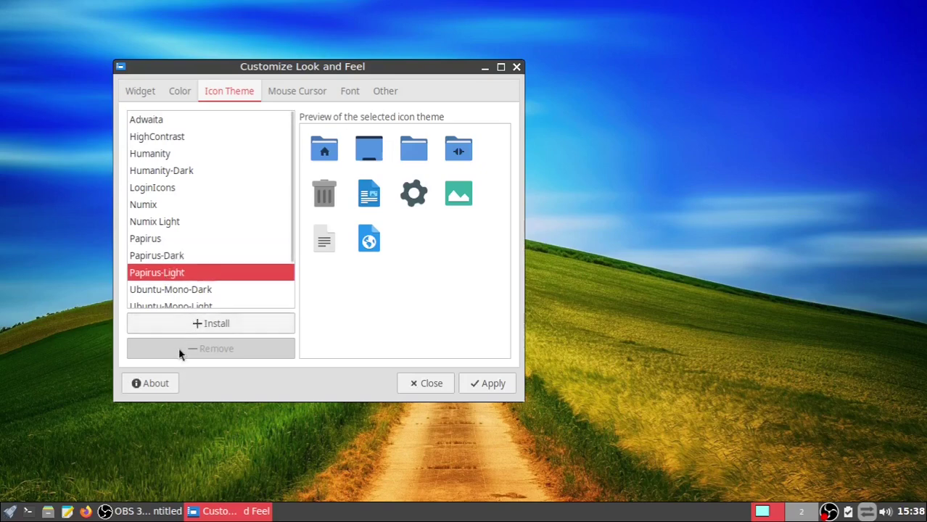
{"action": "left_click", "coordinate": [182, 290]}
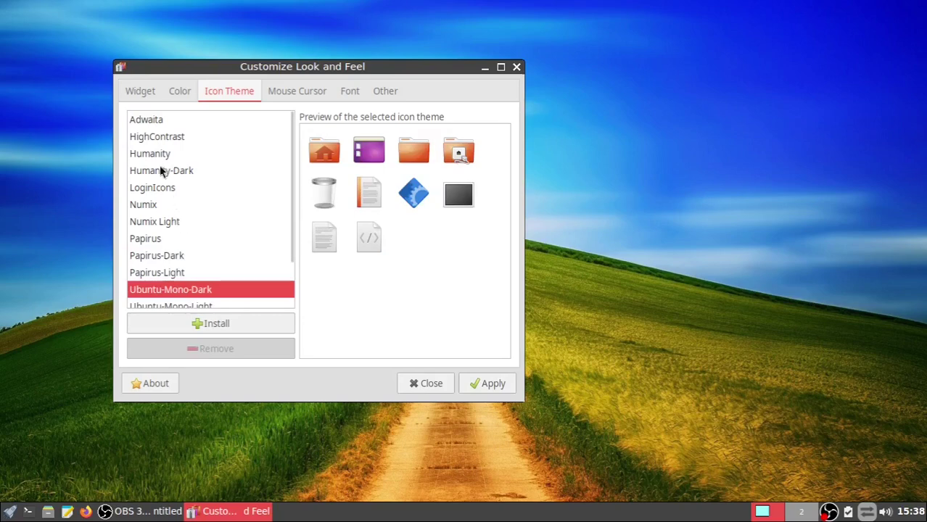
{"action": "left_click", "coordinate": [161, 207]}
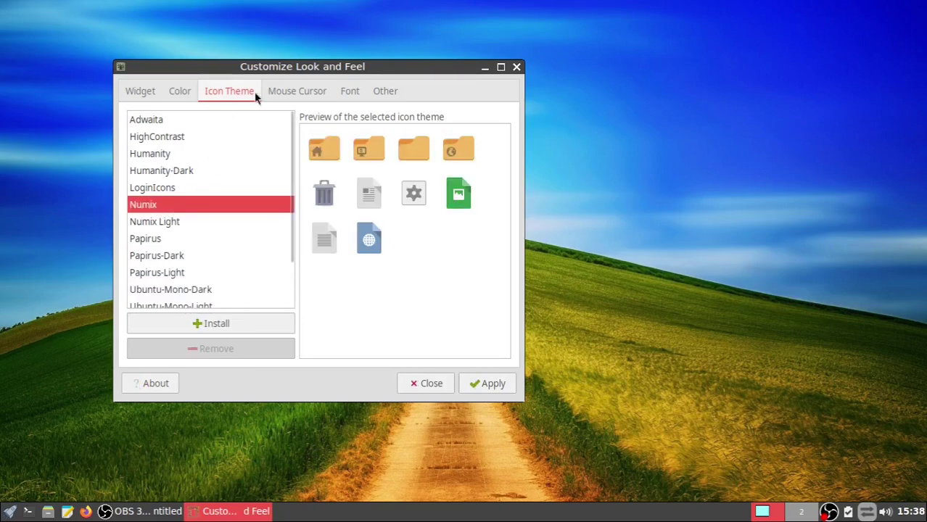
- Examine the mouse cursor theme preview and the font settings, including the available sub-pixel geometry choices
{"action": "left_click", "coordinate": [290, 93]}
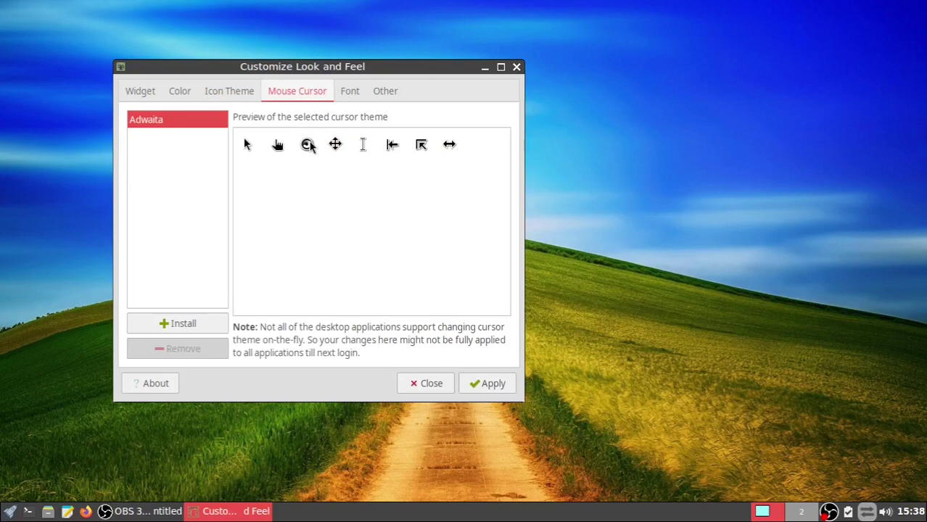
{"action": "left_click", "coordinate": [351, 94]}
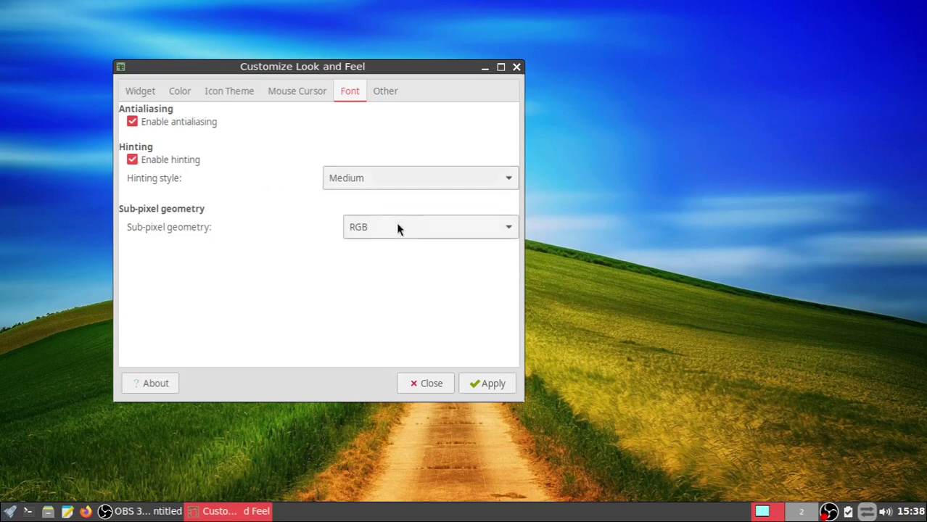
{"action": "left_click", "coordinate": [507, 228]}
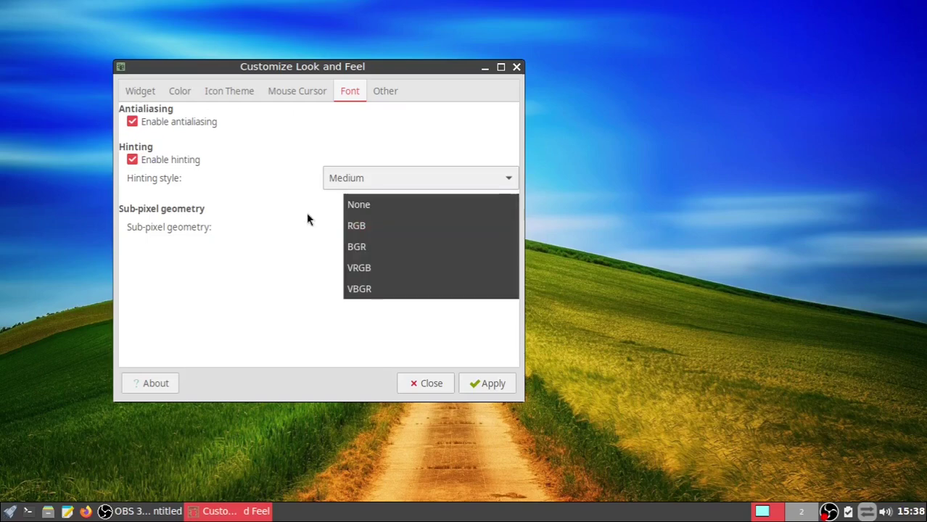
{"action": "left_click", "coordinate": [252, 283]}
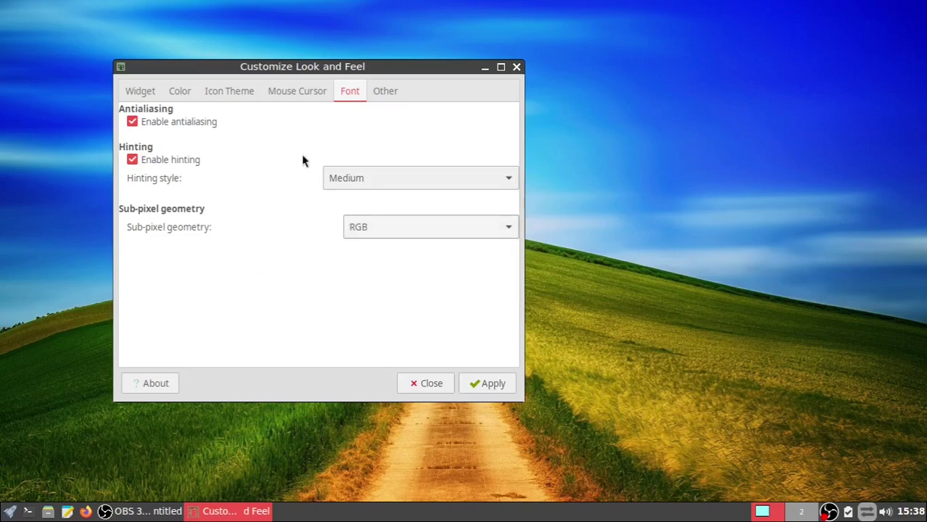
- Review the toolbar, sound effect and accessibility options, and apply and close the look and feel settings
{"action": "left_click", "coordinate": [388, 93]}
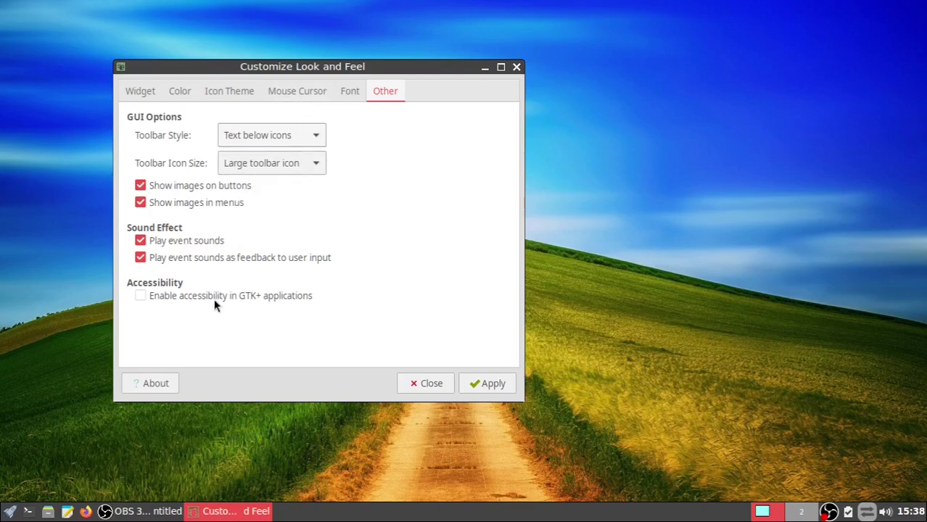
{"action": "left_click", "coordinate": [485, 385]}
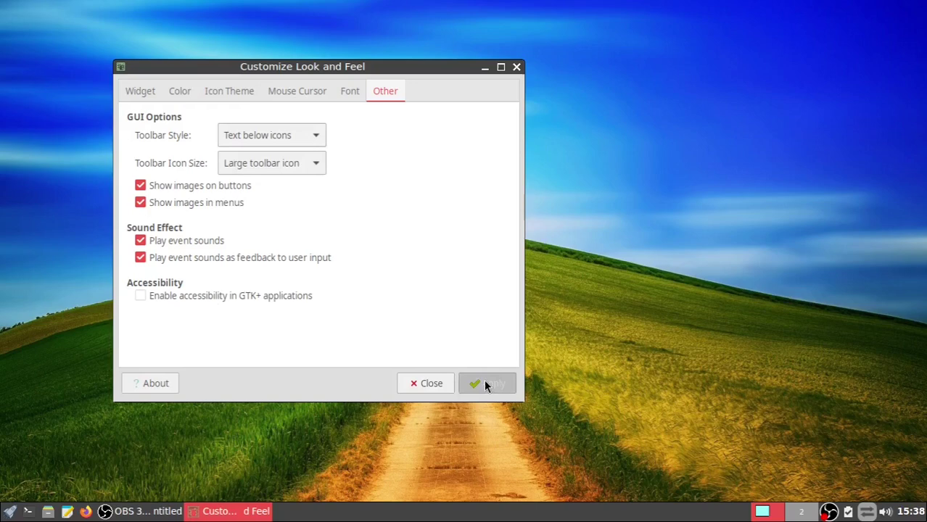
{"action": "left_click", "coordinate": [432, 384]}
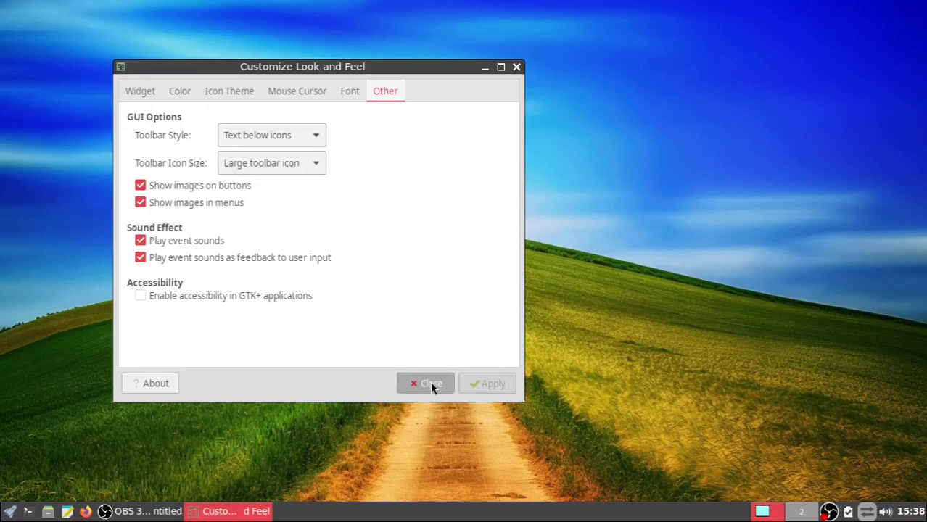
{"action": "left_click", "coordinate": [11, 512]}
{"action": "mouse_move", "coordinate": [38, 422]}
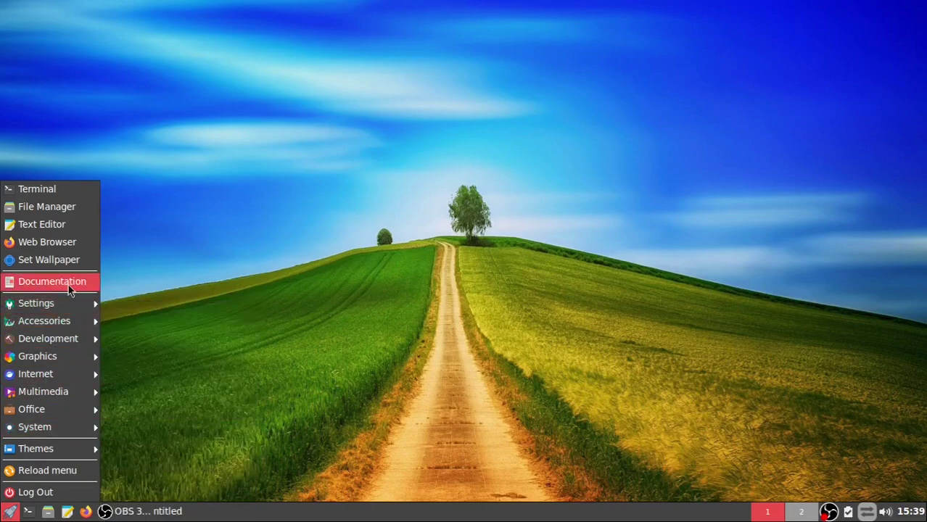
{"action": "mouse_move", "coordinate": [65, 326]}
{"action": "mouse_move", "coordinate": [59, 305]}
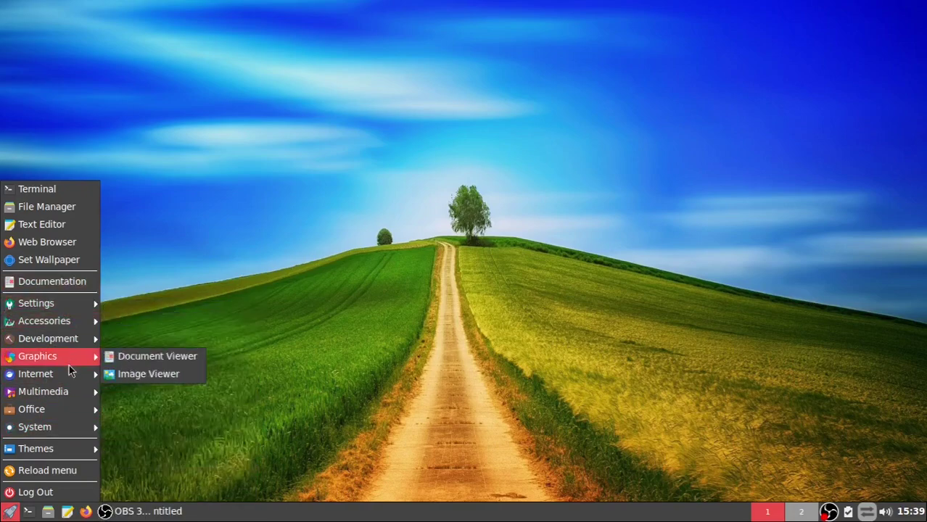
{"action": "left_click", "coordinate": [154, 441]}
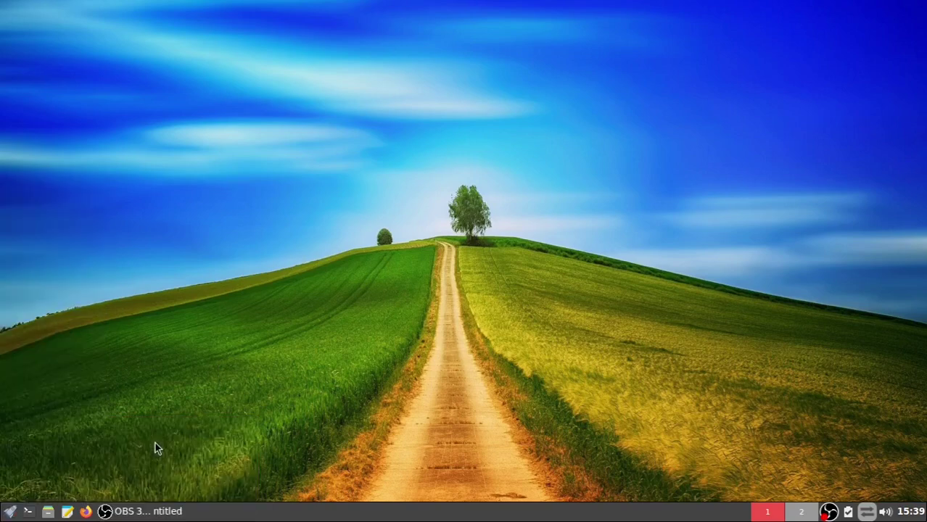
- Check in a terminal for installed Snap and Flatpak packages with the commands snap list and flatpak list
{"action": "type", "text": "snap list"}
{"action": "key", "text": "Return"}
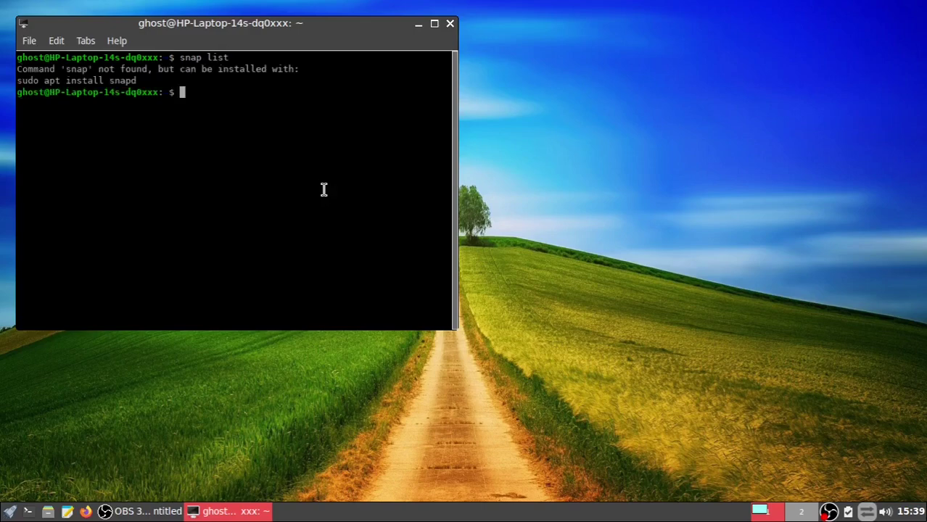
{"action": "type", "text": "flatpak list"}
{"action": "key", "text": "Return"}
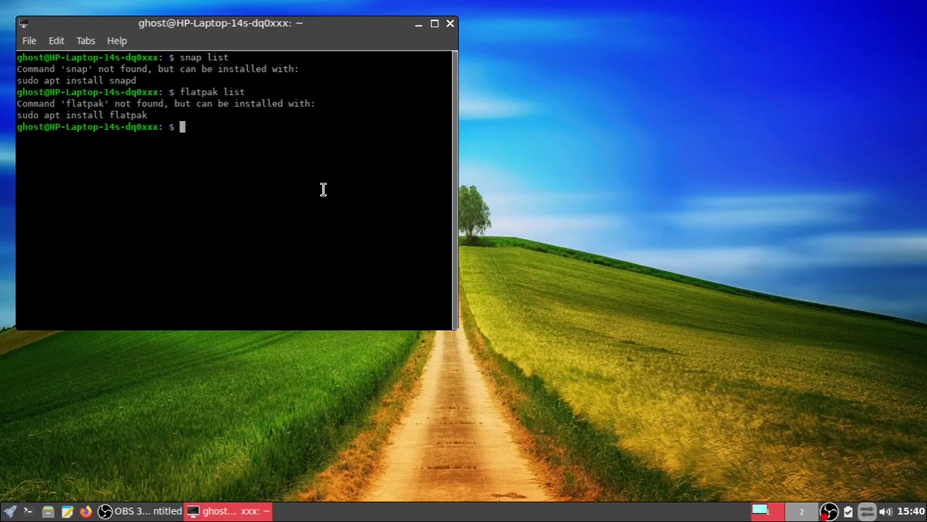
{"action": "type", "text": "goodbye!"}
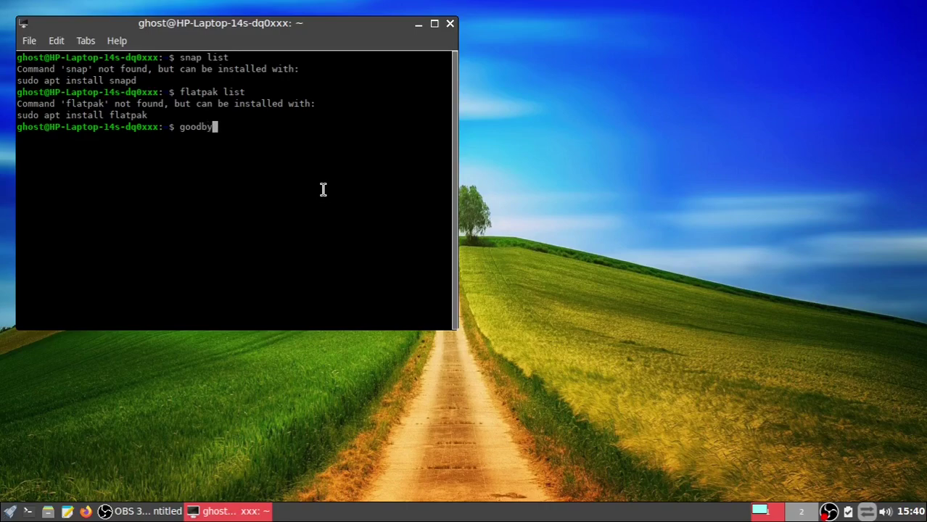